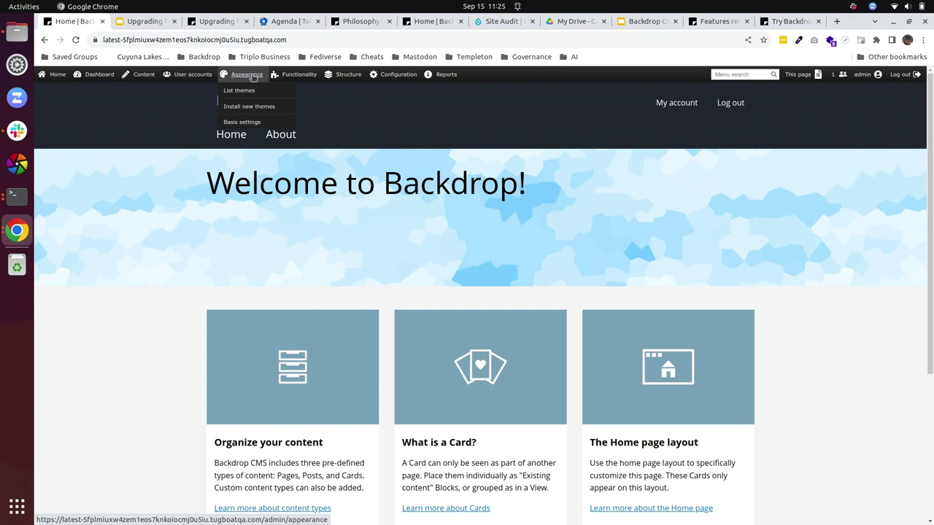
# Open the site's theme list and look through the enabled and disabled themes
pyautogui.moveTo(214, 76)
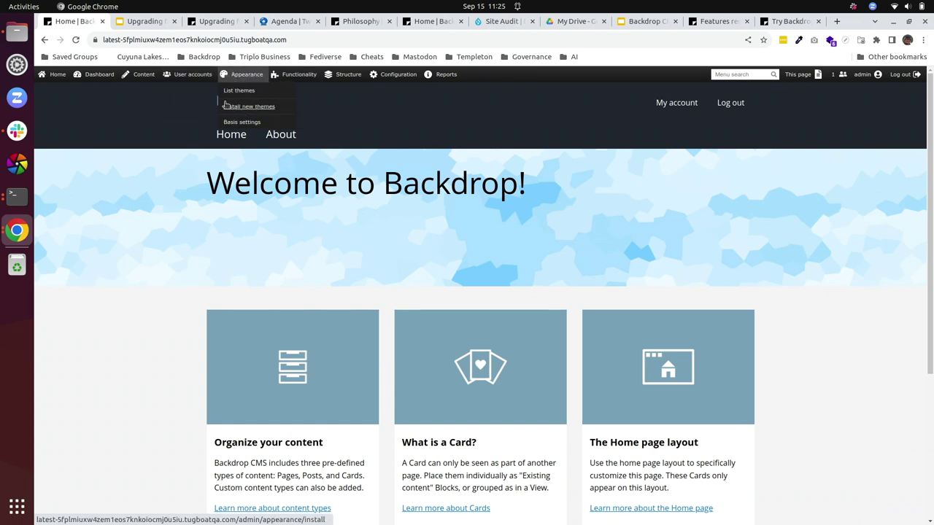
pyautogui.moveTo(281, 78)
pyautogui.click(247, 94)
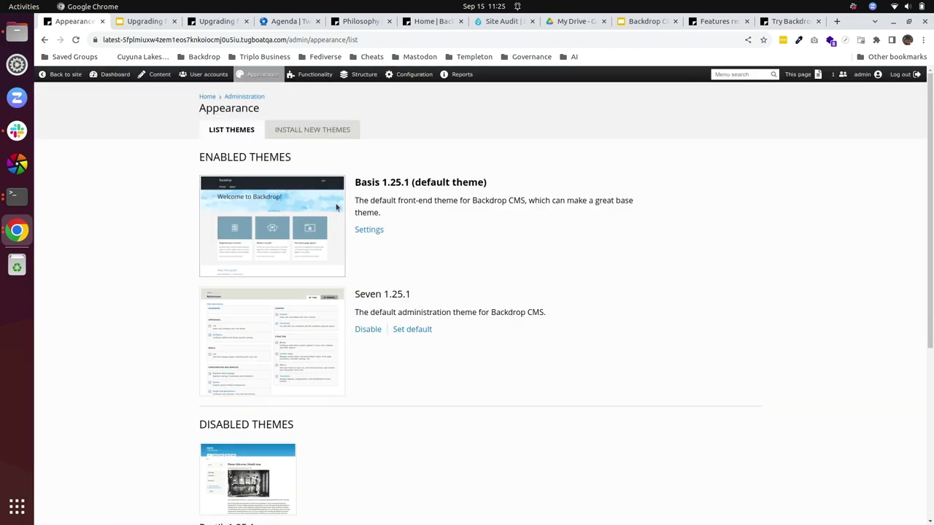
pyautogui.scroll(-5, 275, 228)
pyautogui.scroll(5, 275, 224)
pyautogui.scroll(-1, 275, 223)
pyautogui.scroll(1, 275, 223)
pyautogui.scroll(-3, 276, 327)
pyautogui.scroll(3, 368, 254)
# Browse the new themes available to install and add Pelerine to the installation queue
pyautogui.click(326, 129)
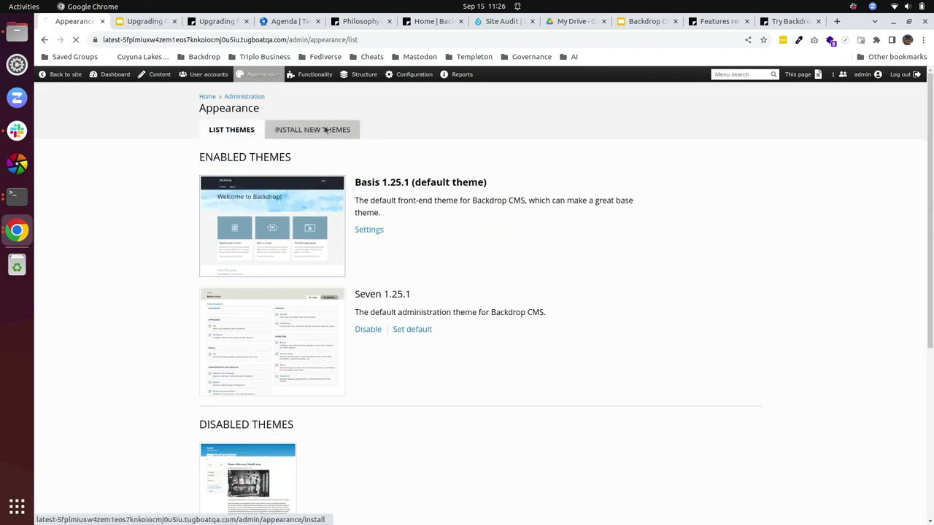
pyautogui.scroll(-3, 344, 264)
pyautogui.scroll(-6, 344, 263)
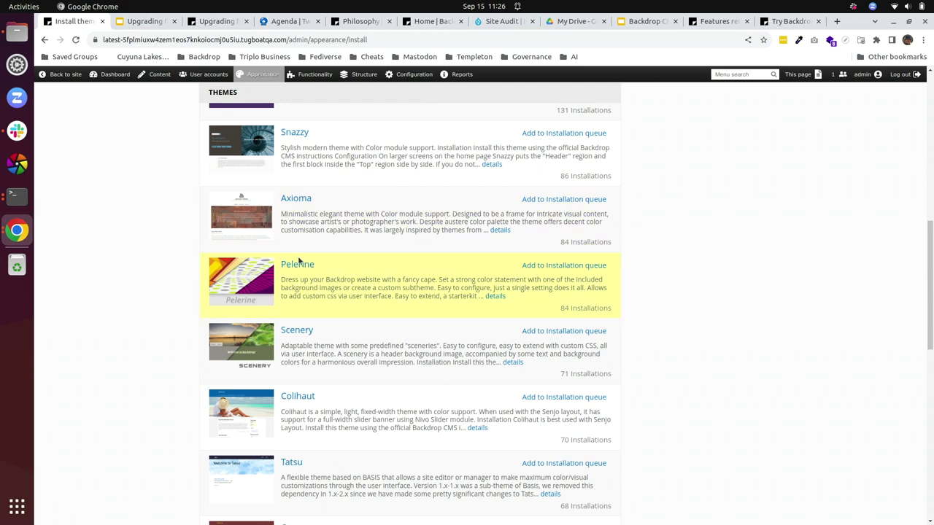
pyautogui.scroll(-2, 299, 274)
pyautogui.scroll(1, 311, 224)
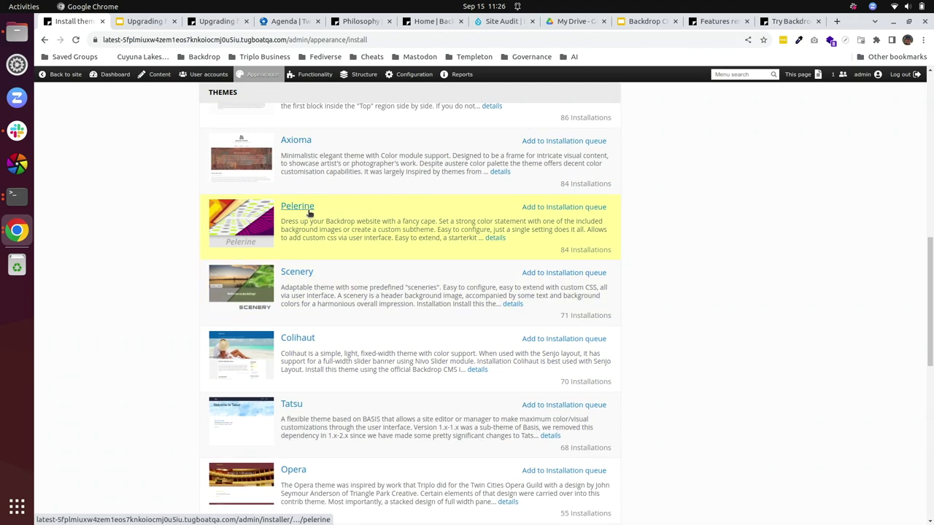
pyautogui.click(557, 208)
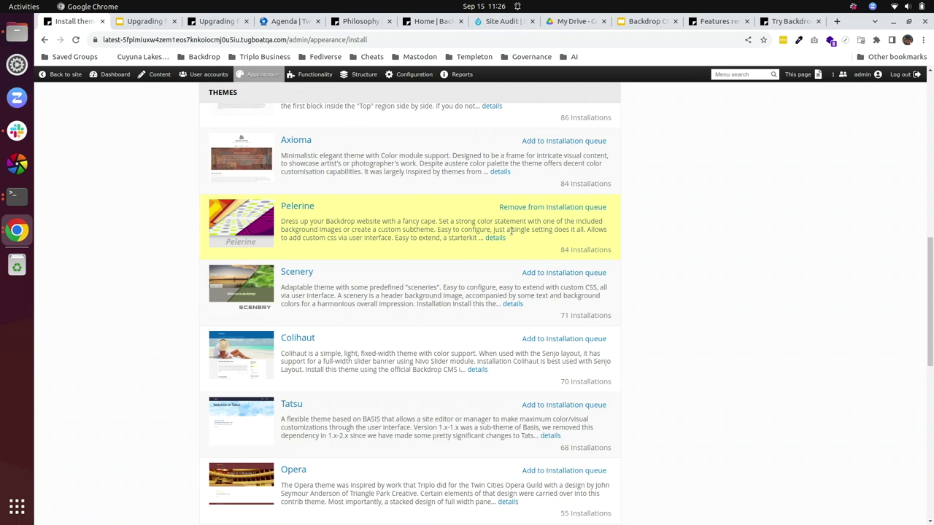
# Install the queued Pelerine theme with the site in maintenance mode
pyautogui.scroll(10, 677, 173)
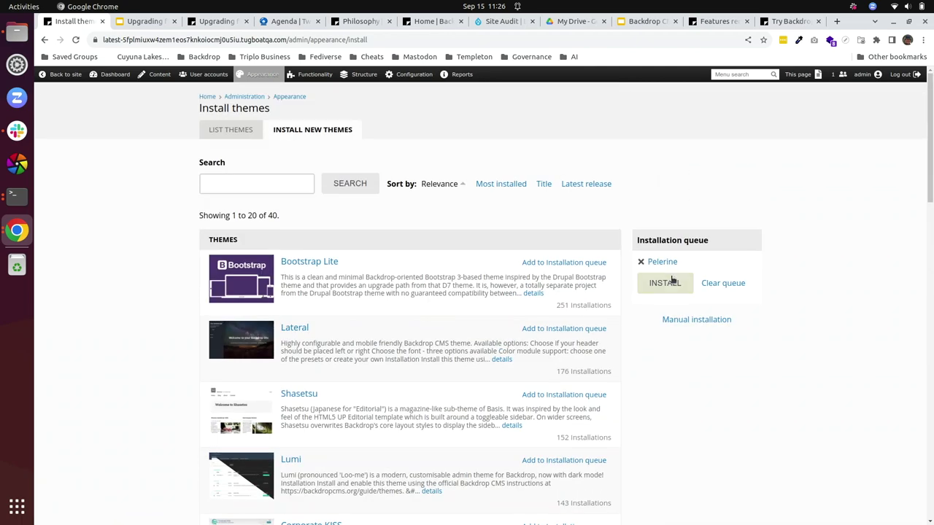
pyautogui.click(672, 286)
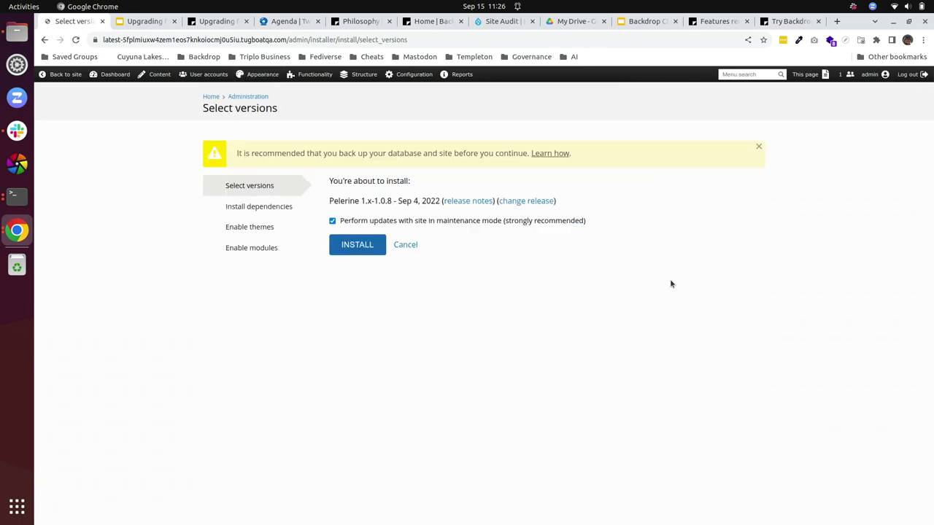
pyautogui.click(365, 249)
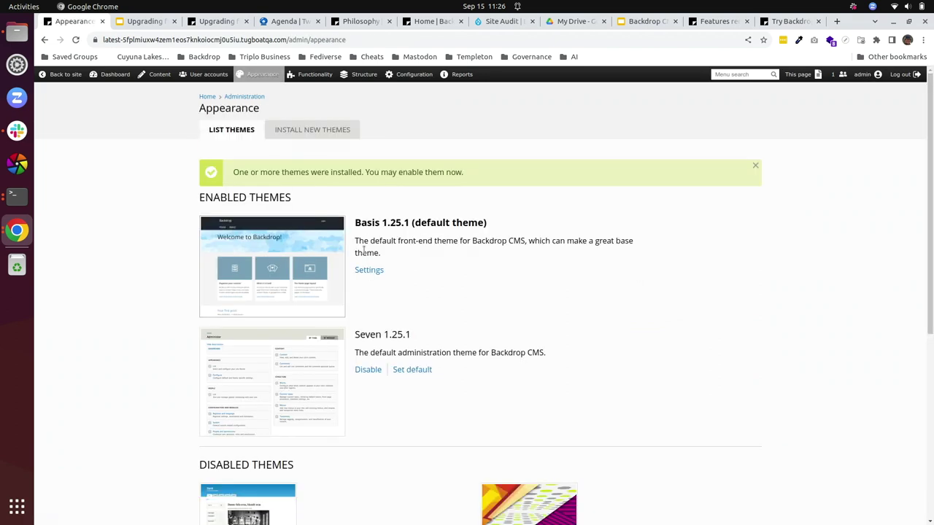
# Enable Pelerine as the default theme and return to the site to view the home page from end to end
pyautogui.scroll(-5, 356, 237)
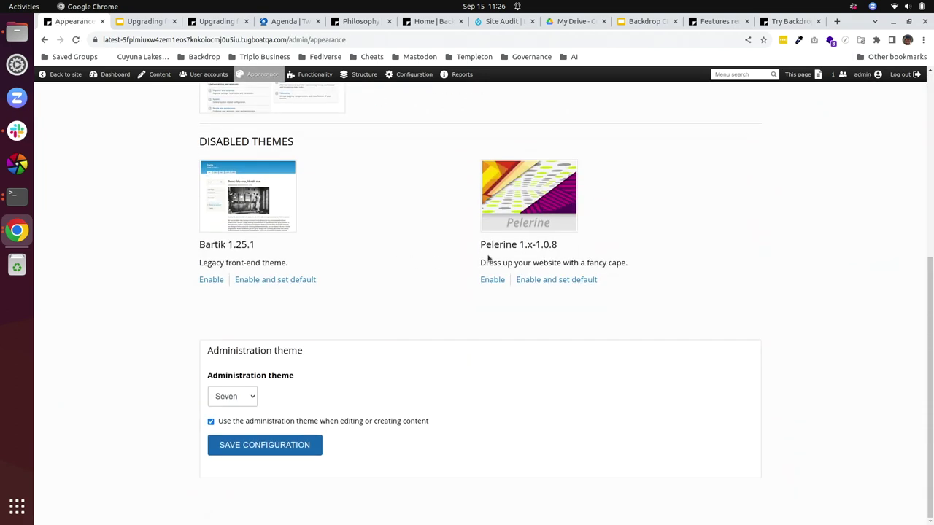
pyautogui.click(537, 280)
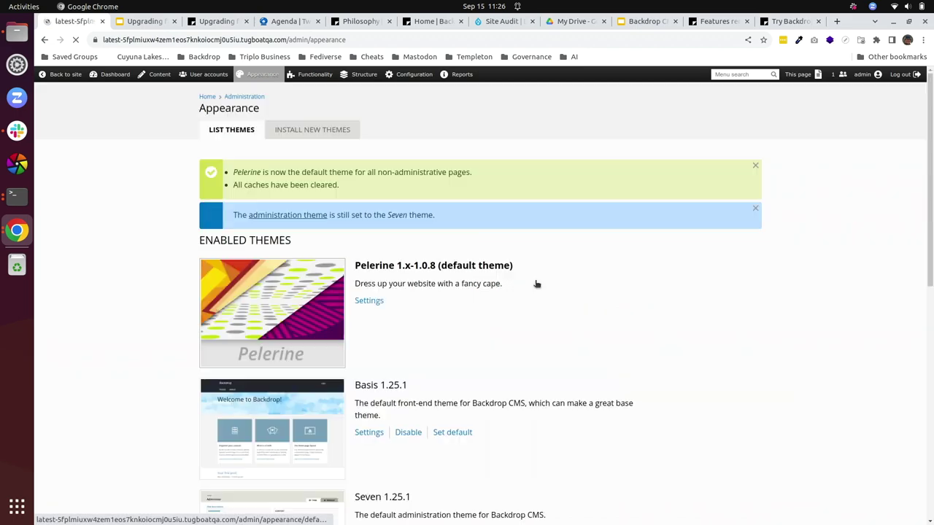
pyautogui.click(70, 78)
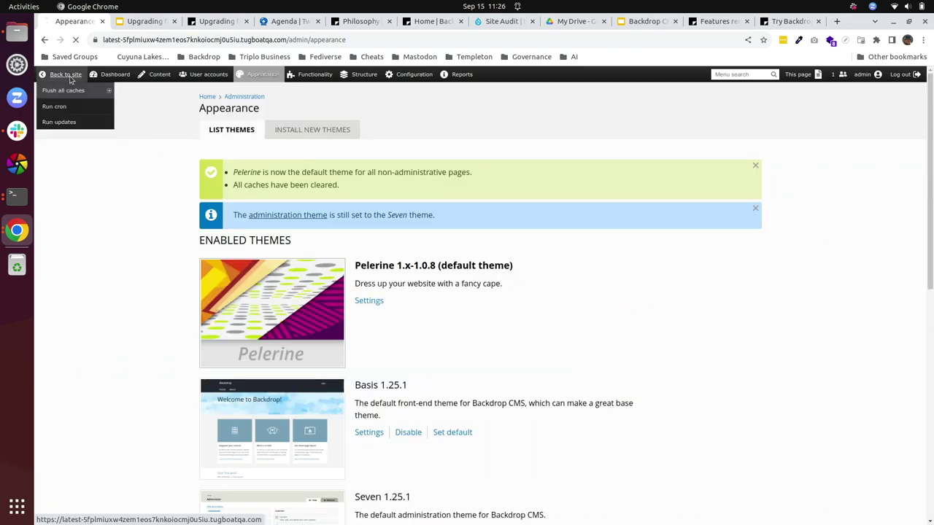
pyautogui.scroll(-5, 422, 338)
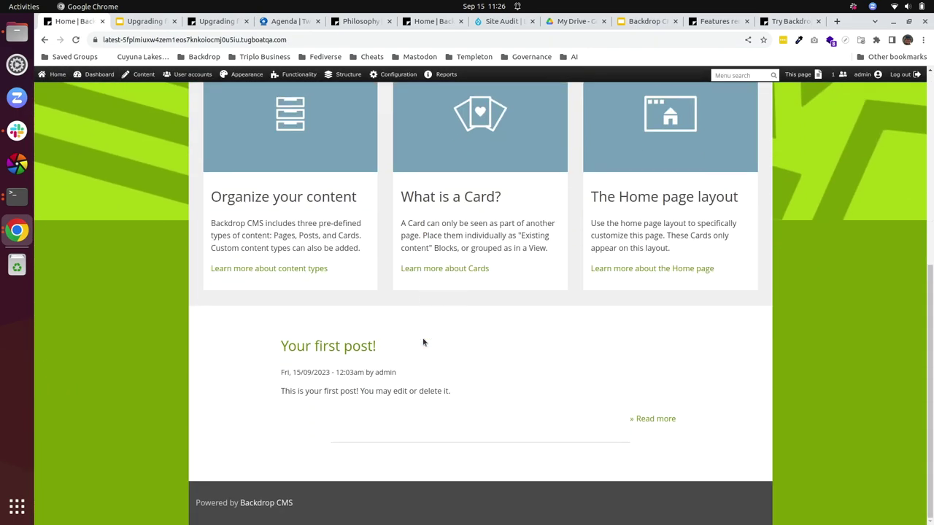
pyautogui.scroll(5, 431, 336)
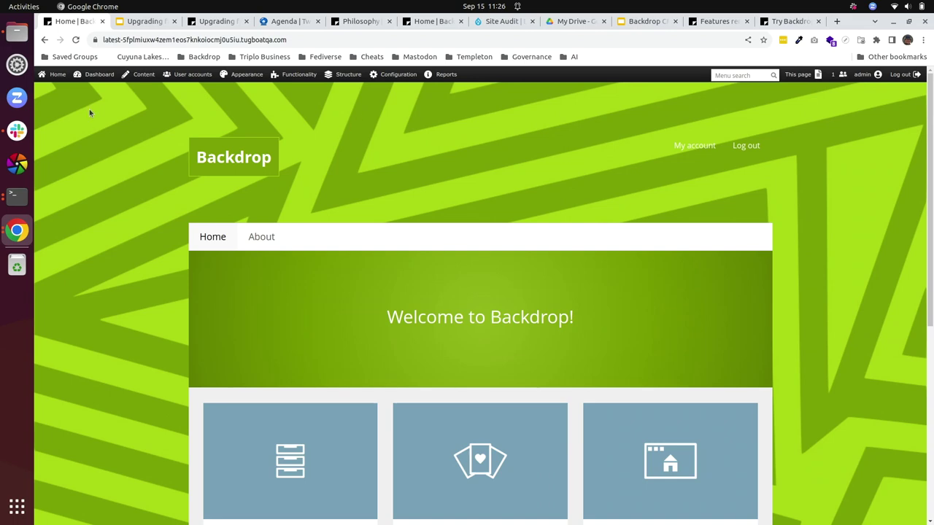
# Go to the installable modules and search them for "configura"
pyautogui.moveTo(285, 75)
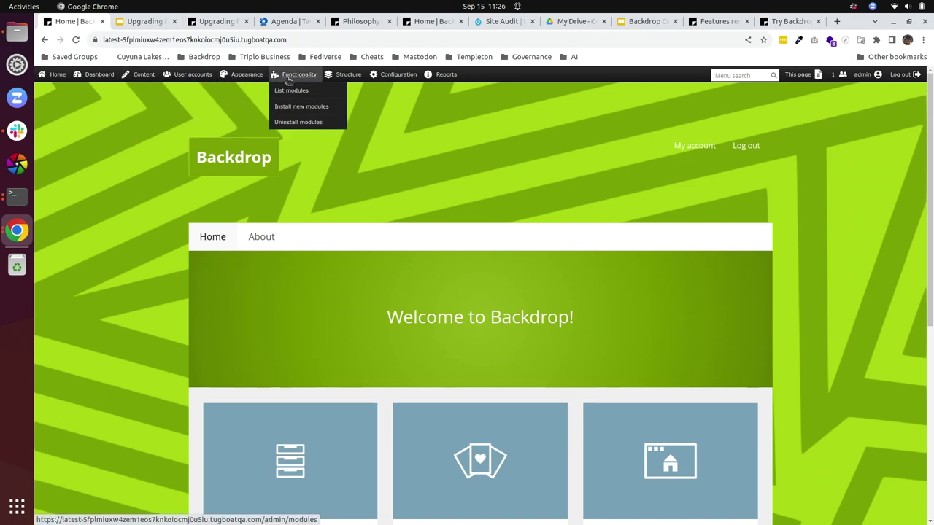
pyautogui.click(290, 91)
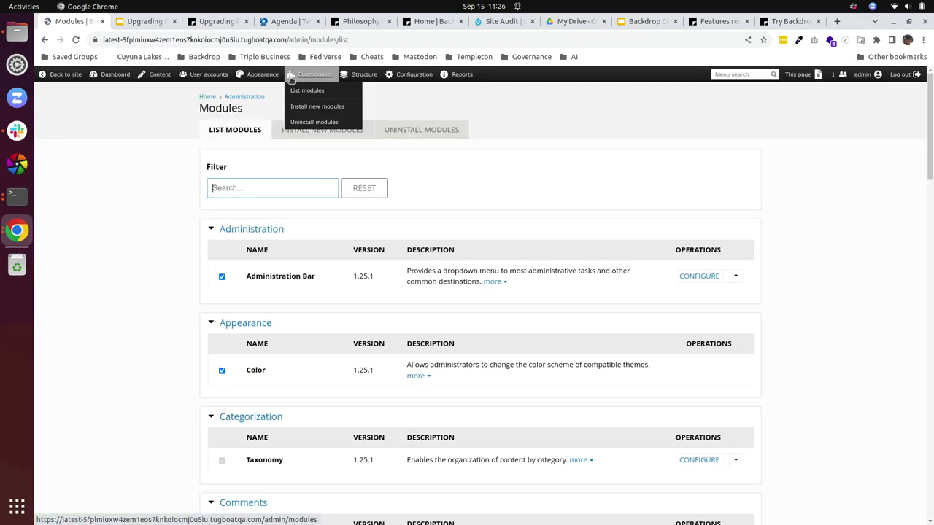
pyautogui.click(345, 131)
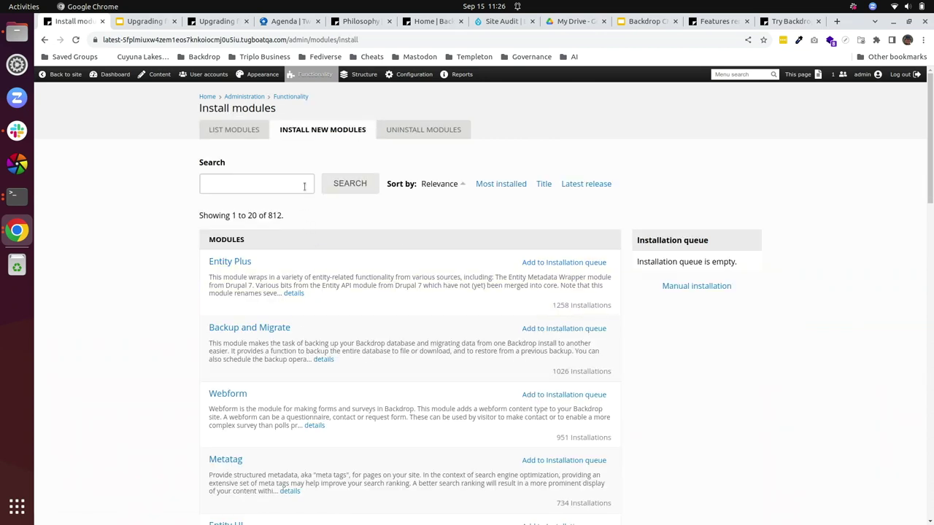
pyautogui.click(275, 186)
pyautogui.write('c')
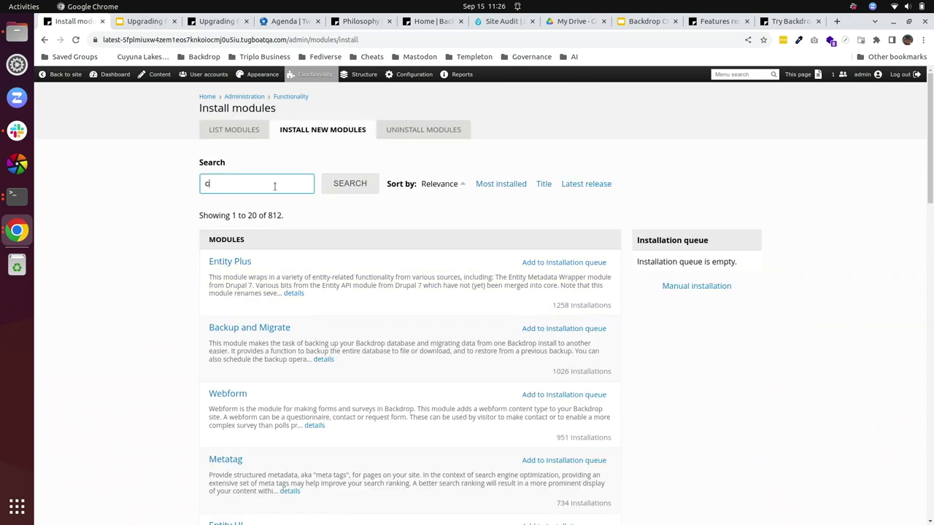
pyautogui.write('onfigura')
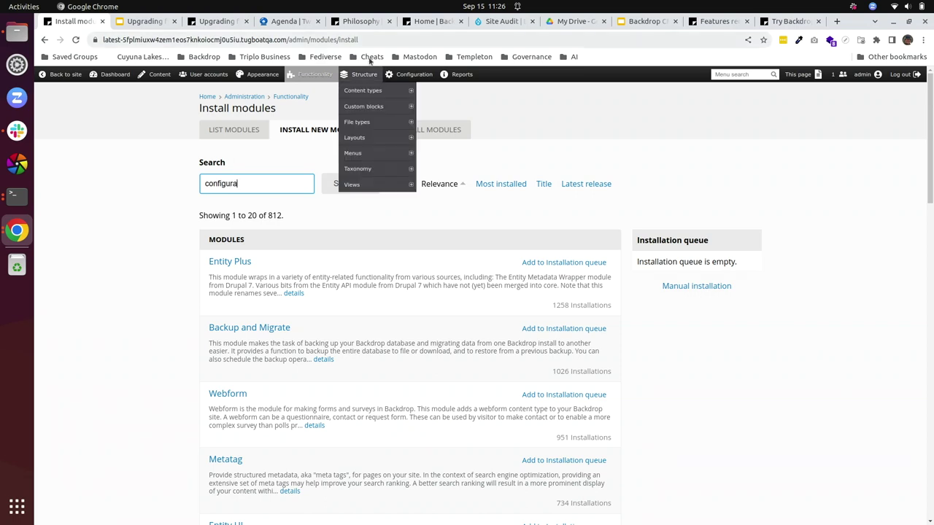
pyautogui.click(335, 189)
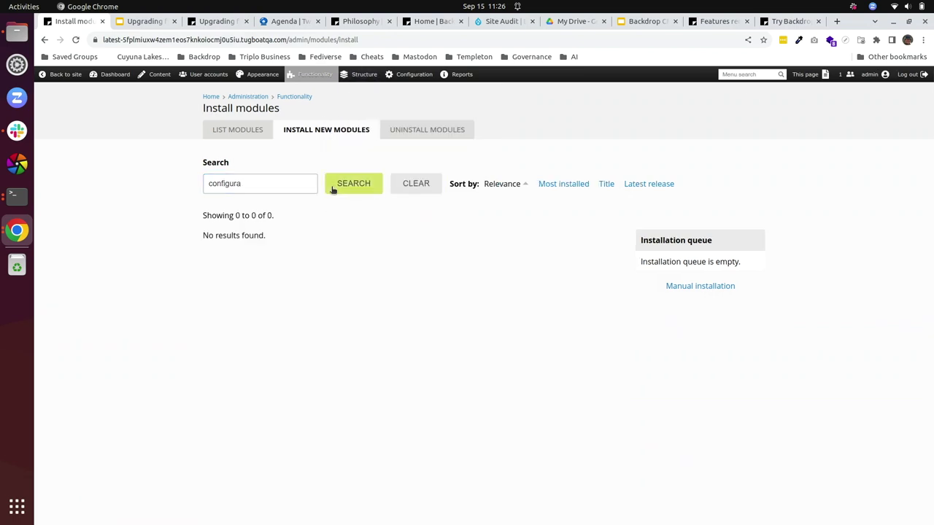
# Search the installable modules for "block" and look through the results for Configurable Block Style
pyautogui.doubleClick(267, 183)
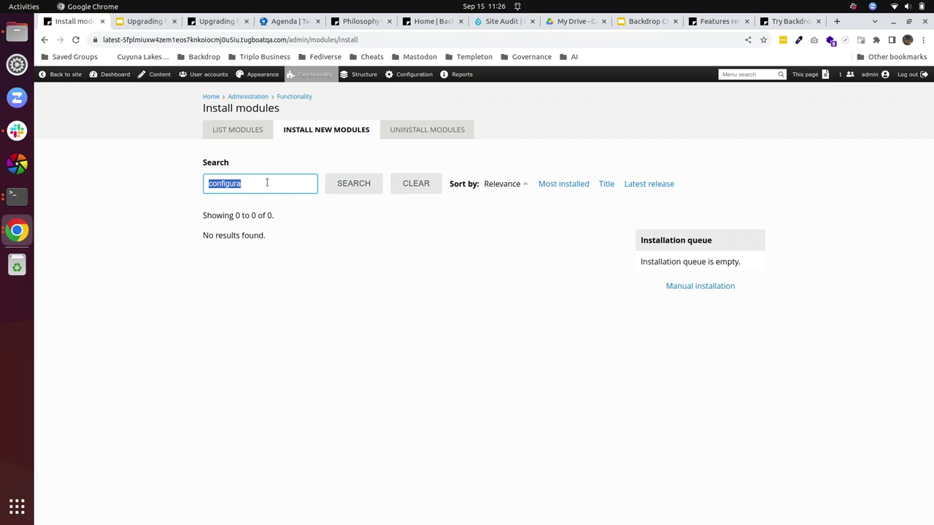
pyautogui.write('block')
pyautogui.press('Return')
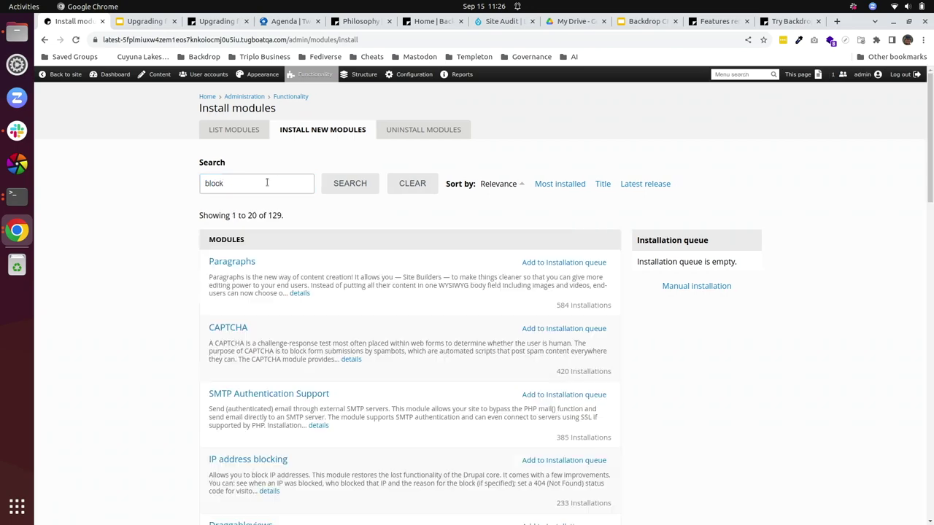
pyautogui.scroll(-3, 307, 322)
pyautogui.scroll(-7, 307, 322)
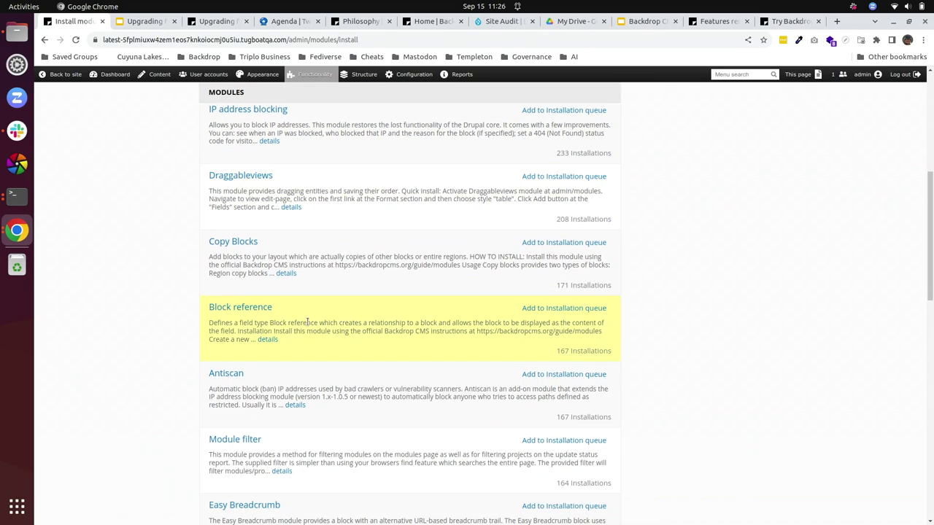
pyautogui.scroll(-5, 307, 321)
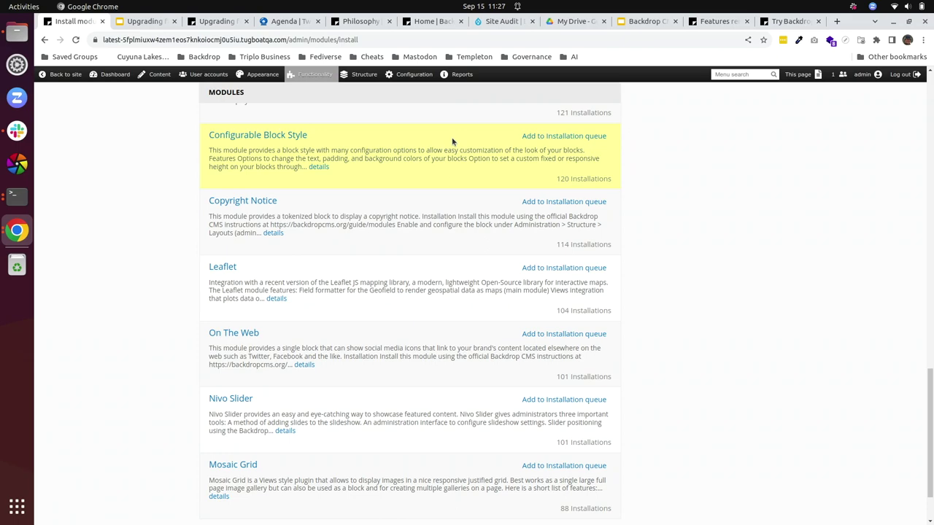
pyautogui.scroll(13, 451, 138)
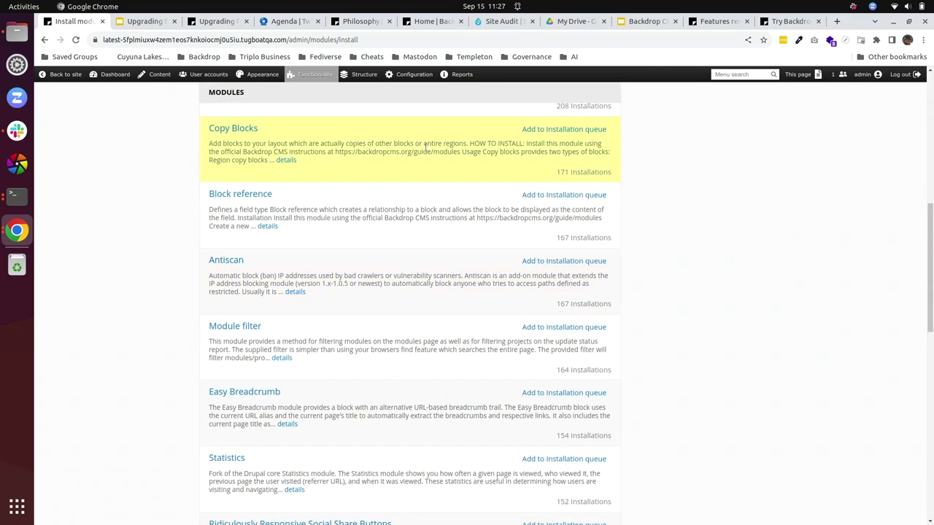
# Return to the site and examine the home page's banner, cards and first post
pyautogui.moveTo(362, 75)
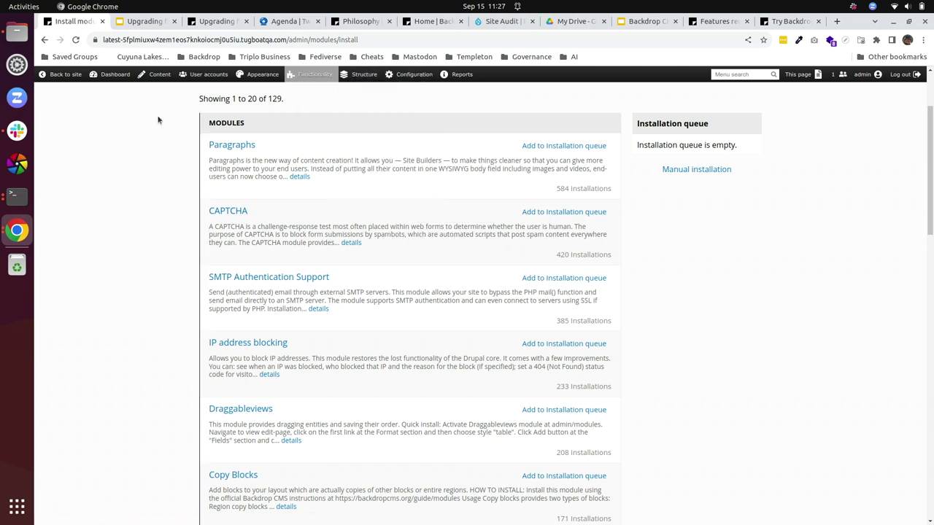
pyautogui.click(59, 83)
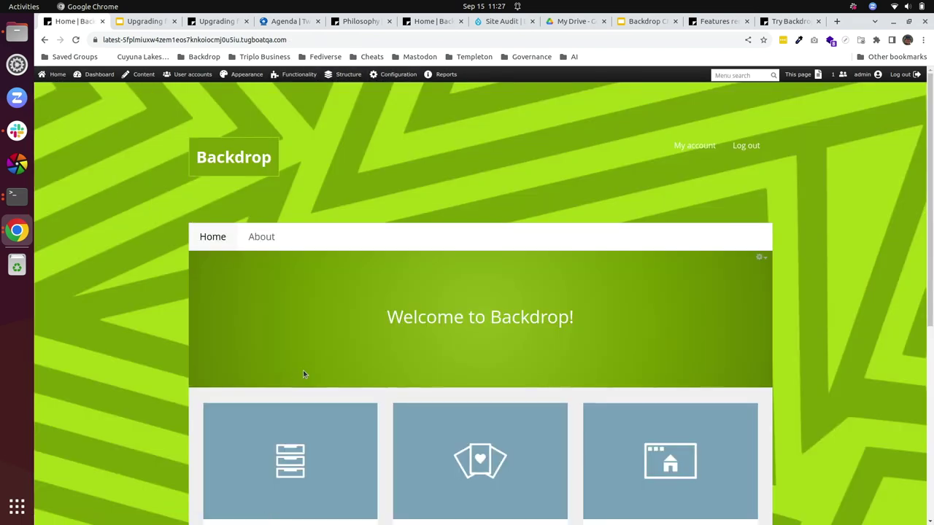
pyautogui.scroll(-3, 303, 370)
pyautogui.scroll(-2, 318, 358)
pyautogui.scroll(-1, 322, 352)
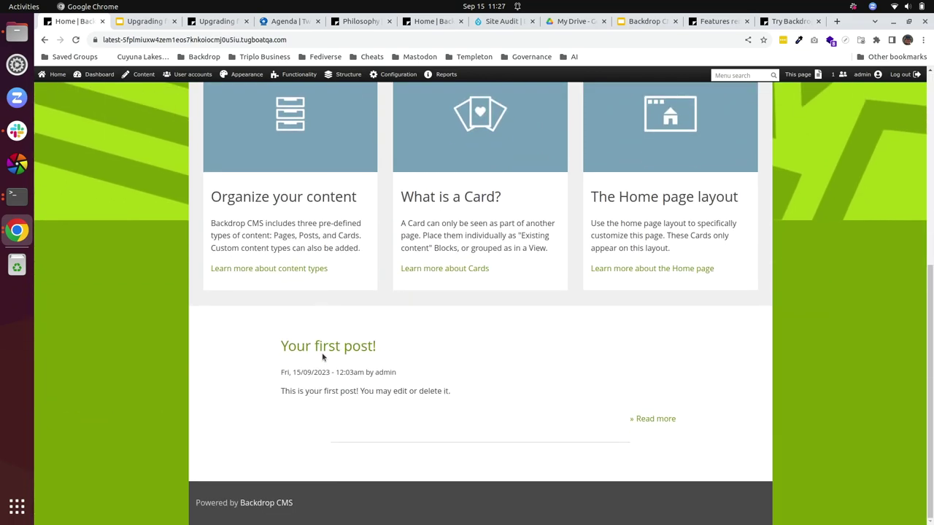
pyautogui.scroll(1, 324, 354)
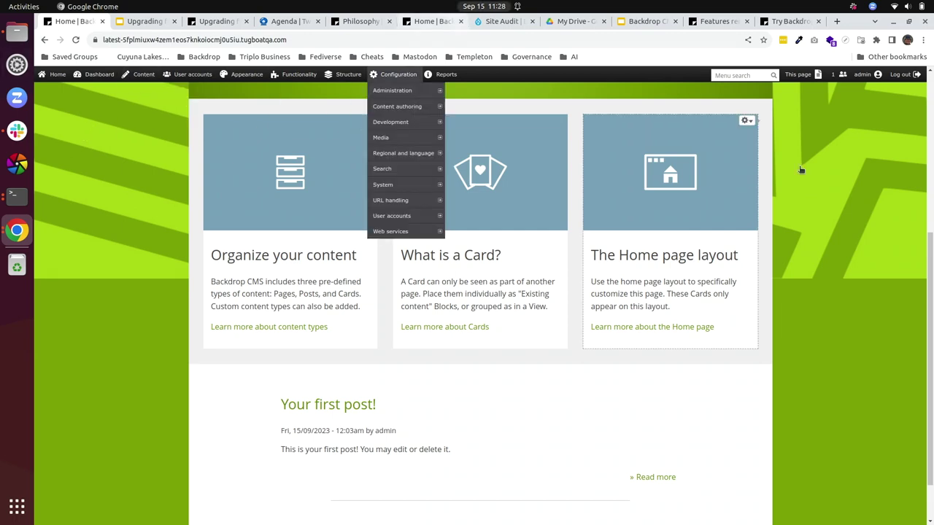
pyautogui.scroll(5, 616, 221)
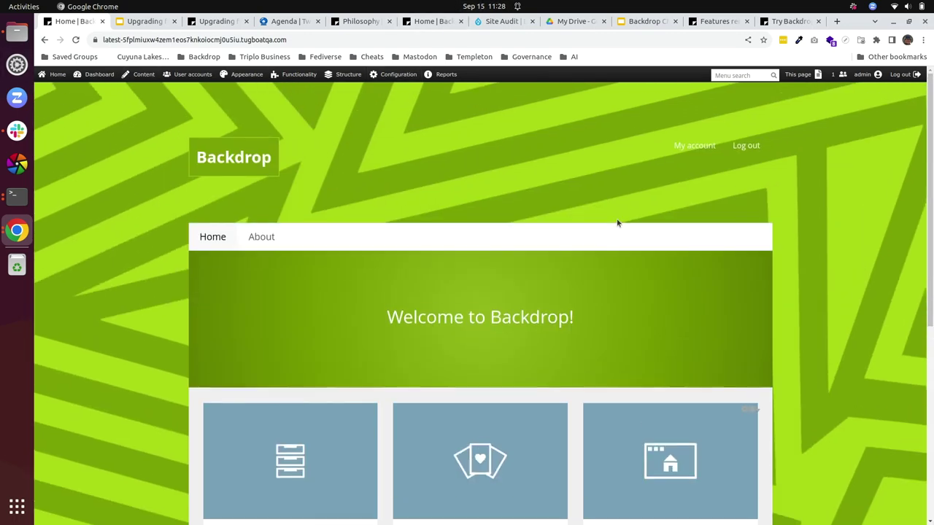
pyautogui.scroll(-5, 530, 255)
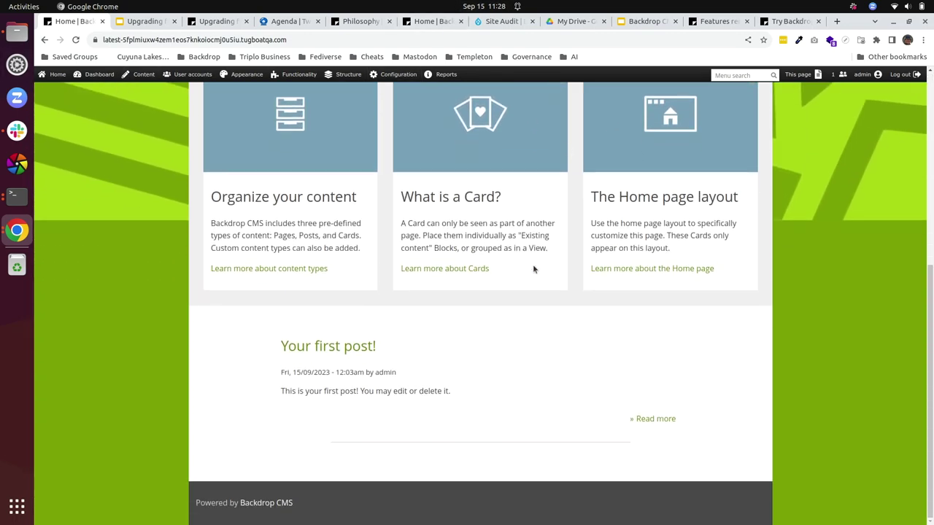
pyautogui.scroll(6, 534, 268)
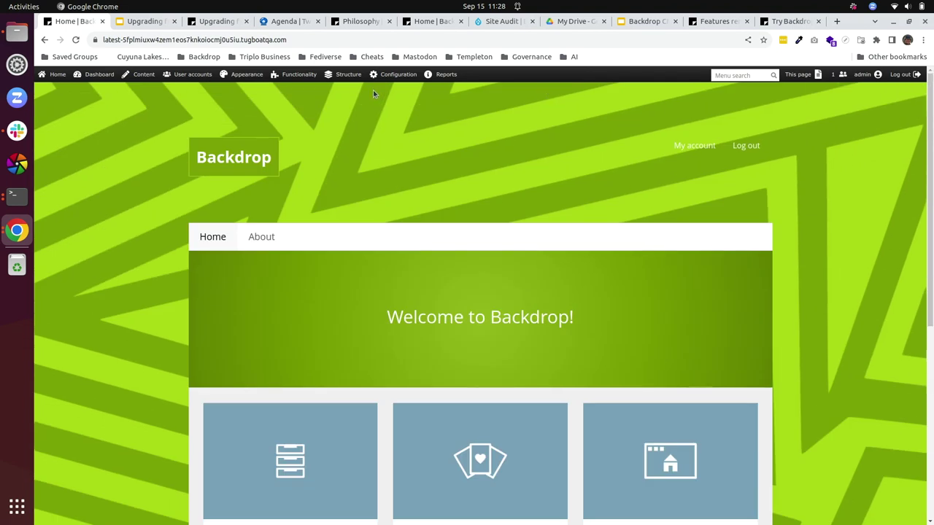
# Open the site's layouts list and review the layout pages and layout overrides
pyautogui.moveTo(349, 81)
pyautogui.moveTo(315, 80)
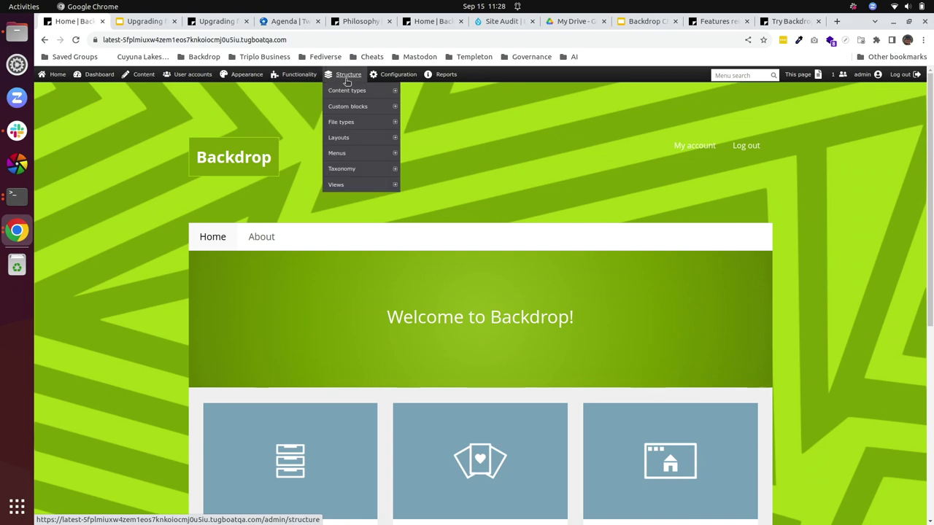
pyautogui.click(340, 138)
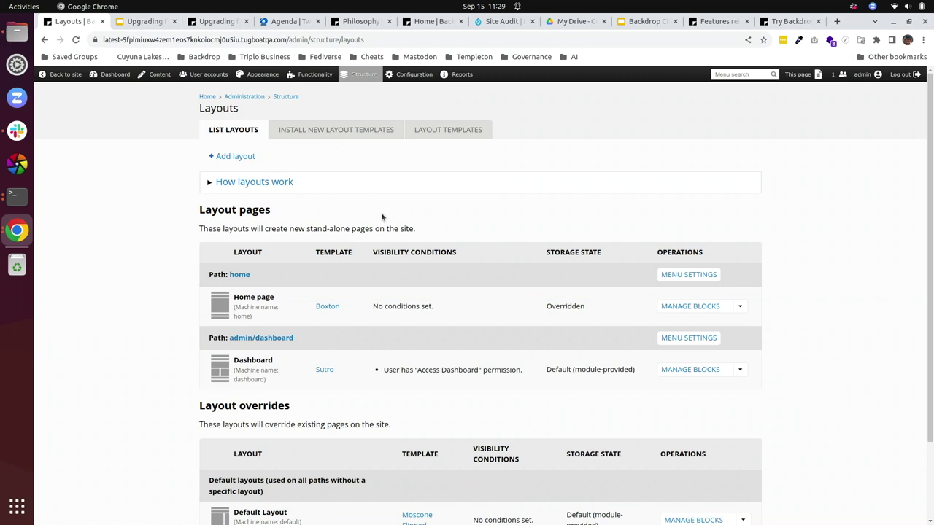
pyautogui.scroll(-1, 381, 213)
pyautogui.scroll(-2, 381, 216)
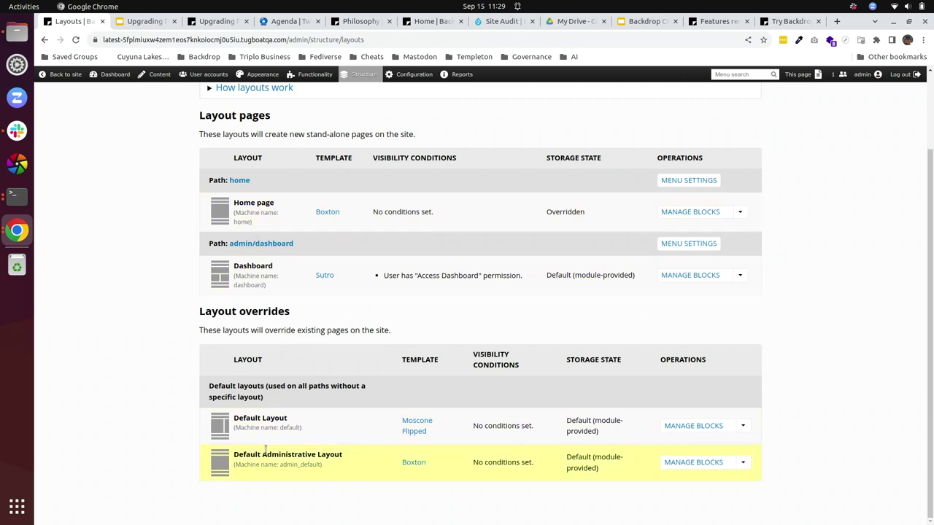
pyautogui.rightClick(266, 214)
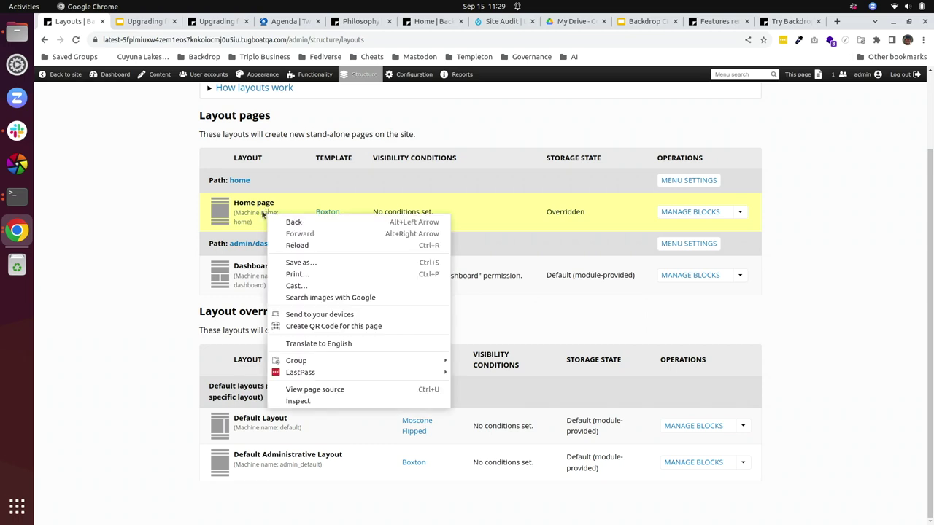
pyautogui.click(95, 168)
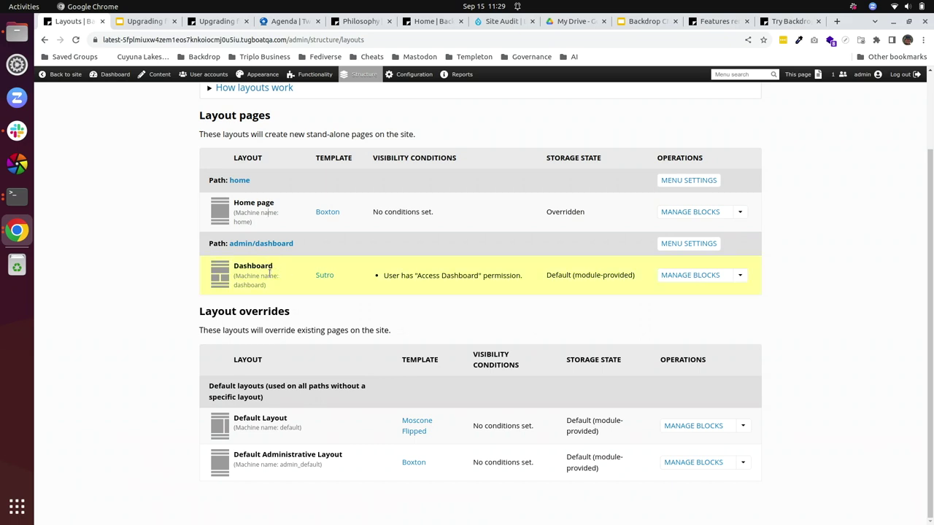
# Open the administration dashboard and review its welcome links and its content, user account, news, menu, content type and taxonomy blocks
pyautogui.moveTo(114, 92)
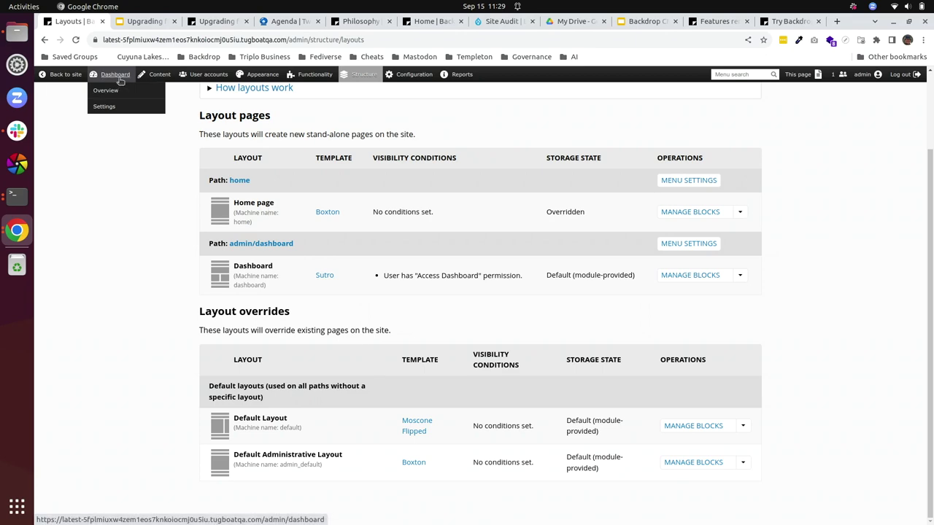
pyautogui.click(117, 75)
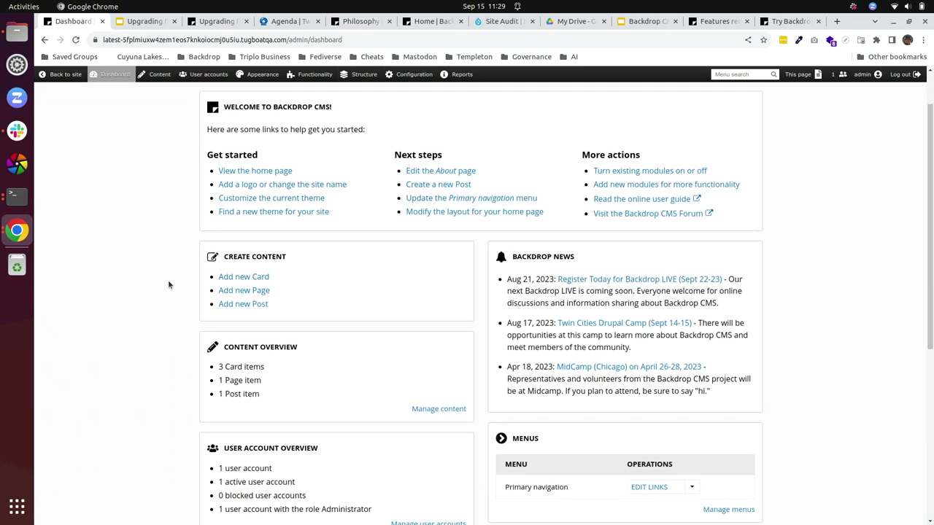
pyautogui.scroll(-2, 168, 284)
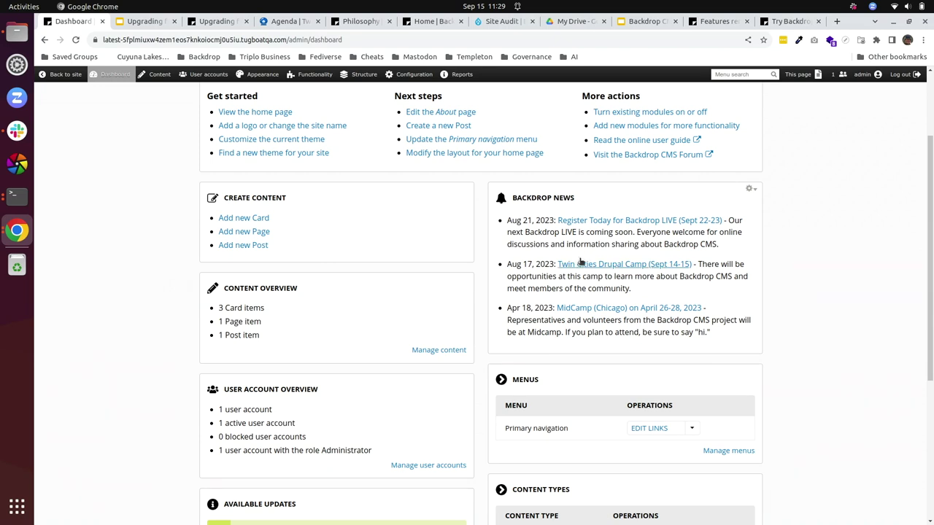
pyautogui.scroll(3, 565, 263)
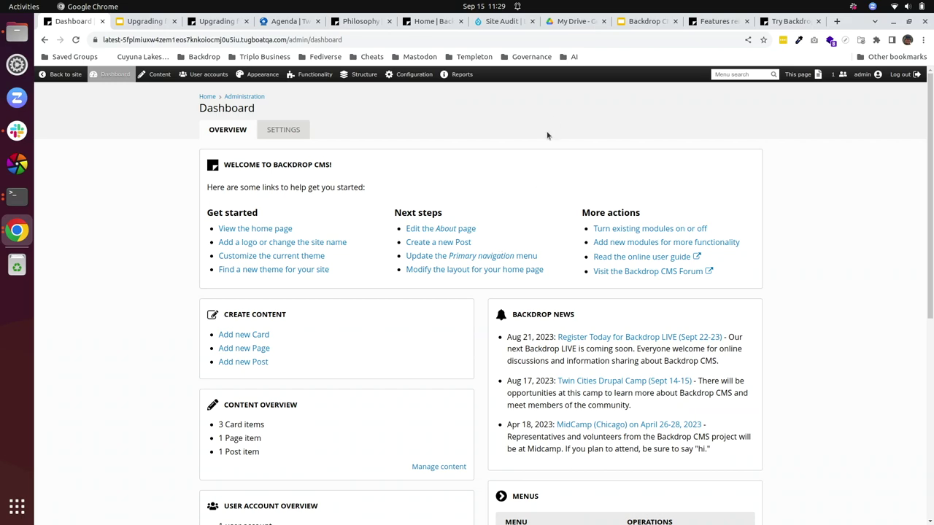
pyautogui.scroll(-3, 420, 139)
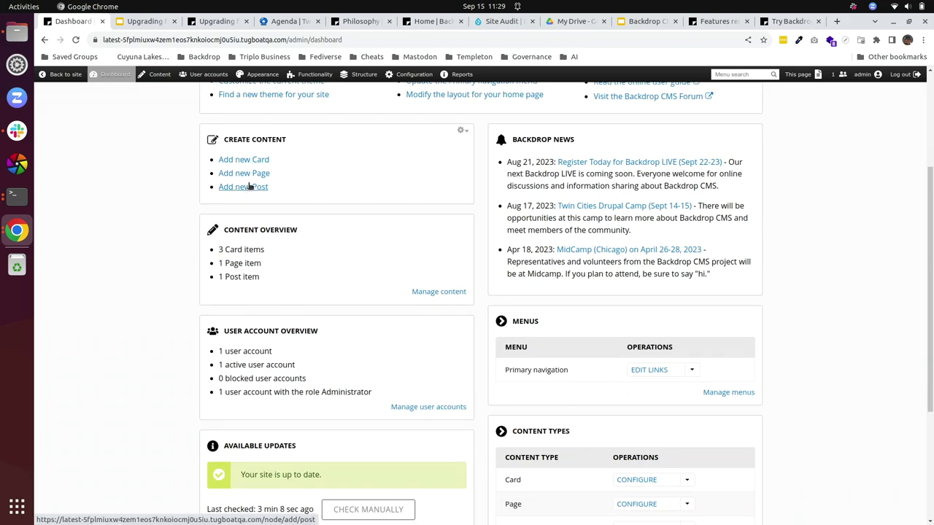
pyautogui.scroll(-3, 250, 186)
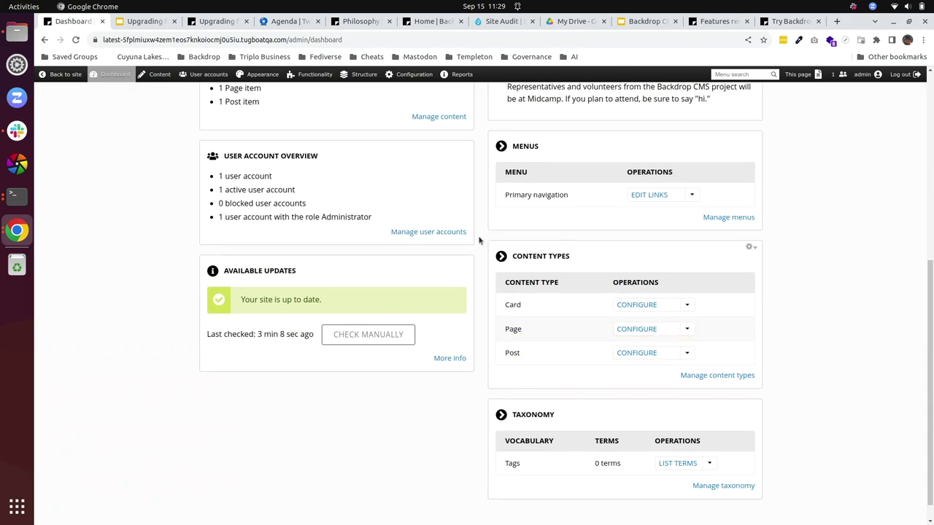
pyautogui.scroll(2, 319, 175)
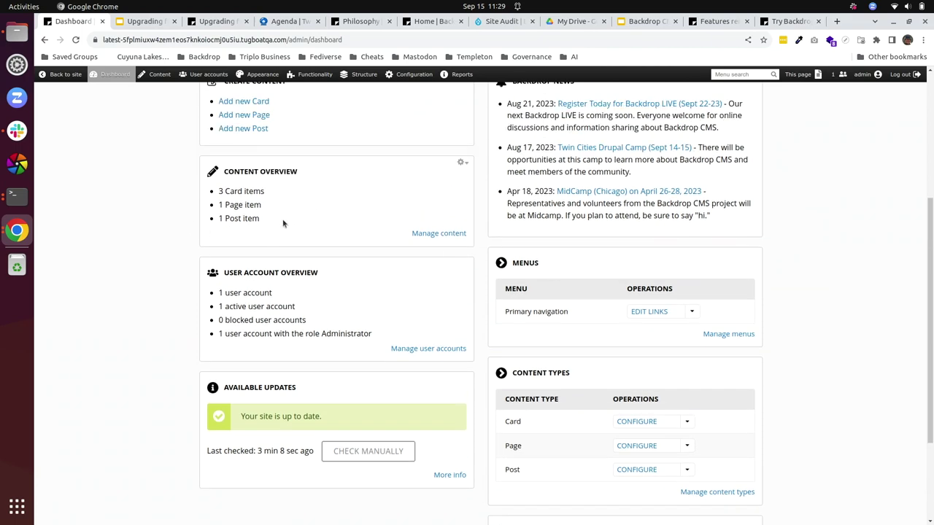
pyautogui.scroll(4, 274, 255)
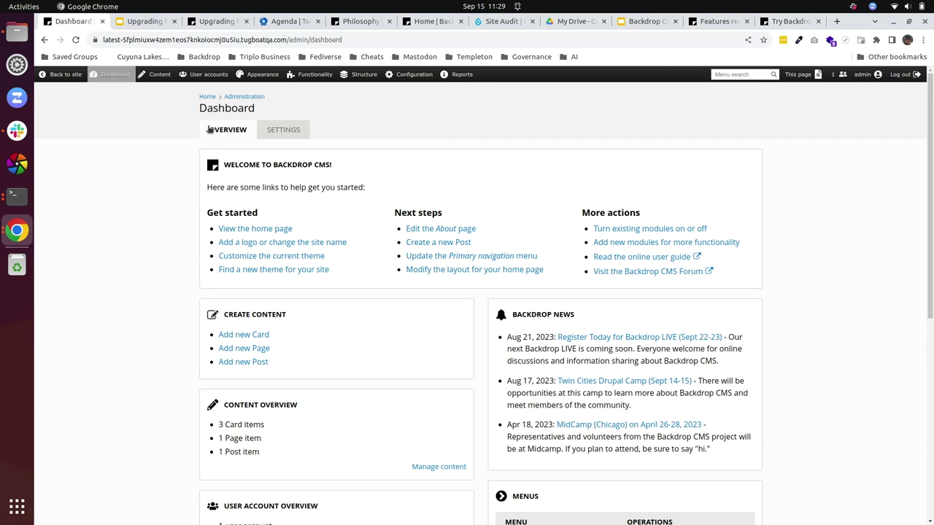
pyautogui.moveTo(109, 78)
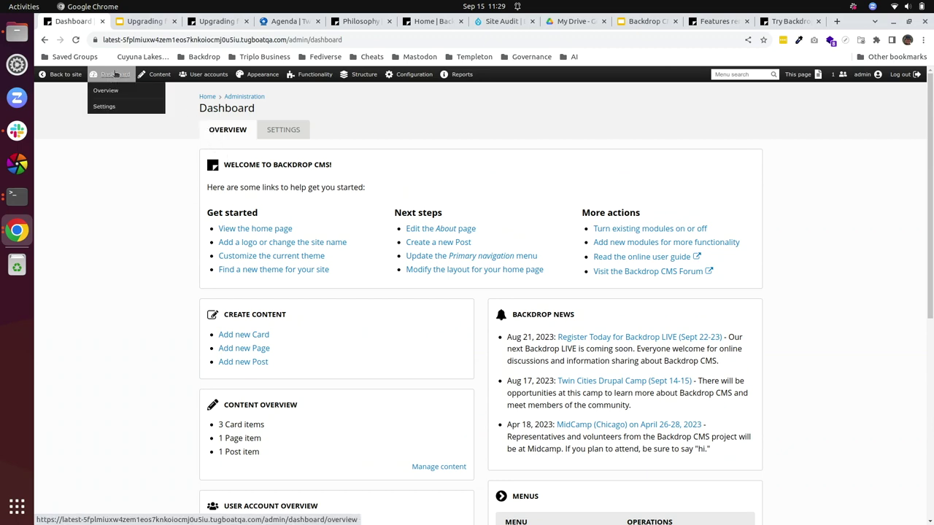
pyautogui.rightClick(117, 75)
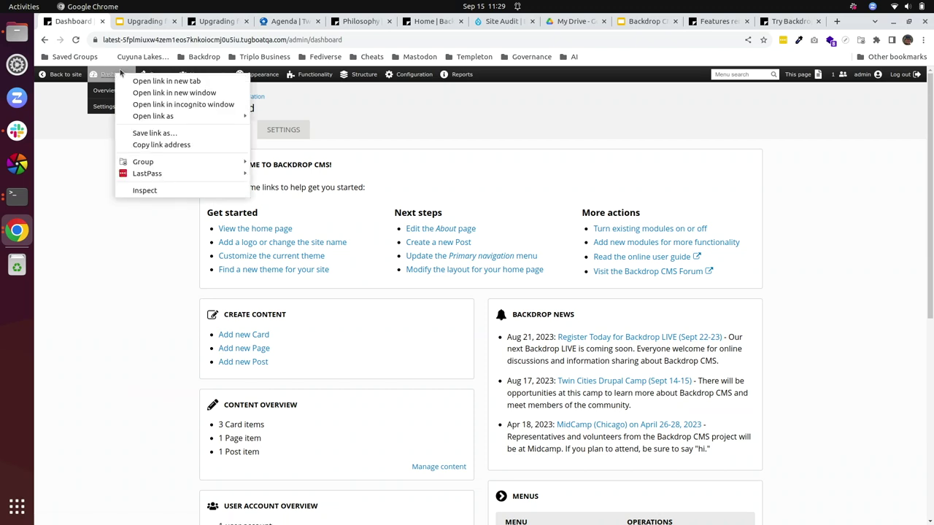
pyautogui.click(83, 180)
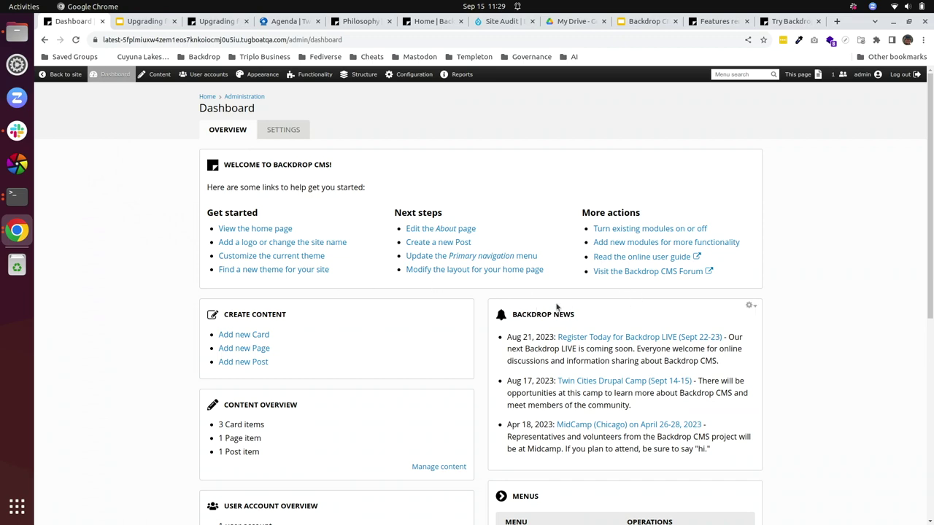
# Look over the dashboard's blocks once more and return to the start of the layouts list
pyautogui.scroll(-4, 556, 312)
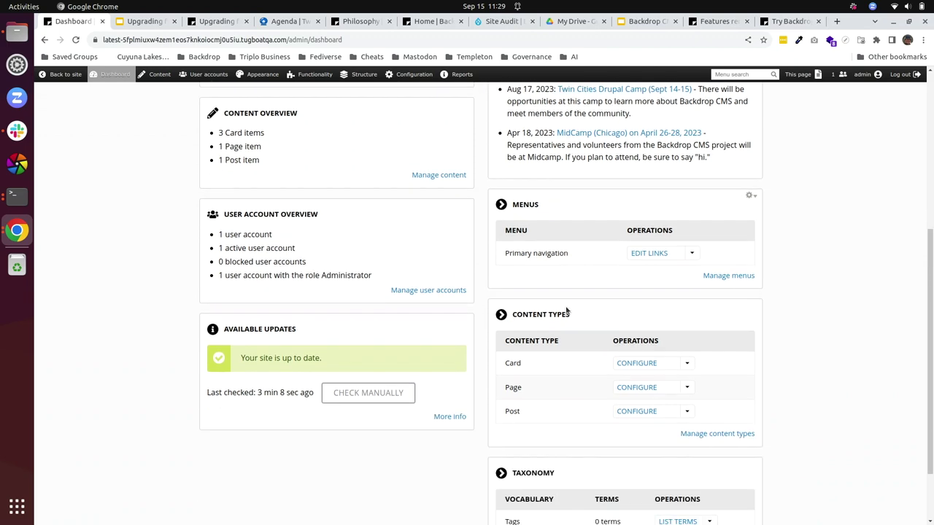
pyautogui.scroll(4, 529, 203)
pyautogui.click(474, 269)
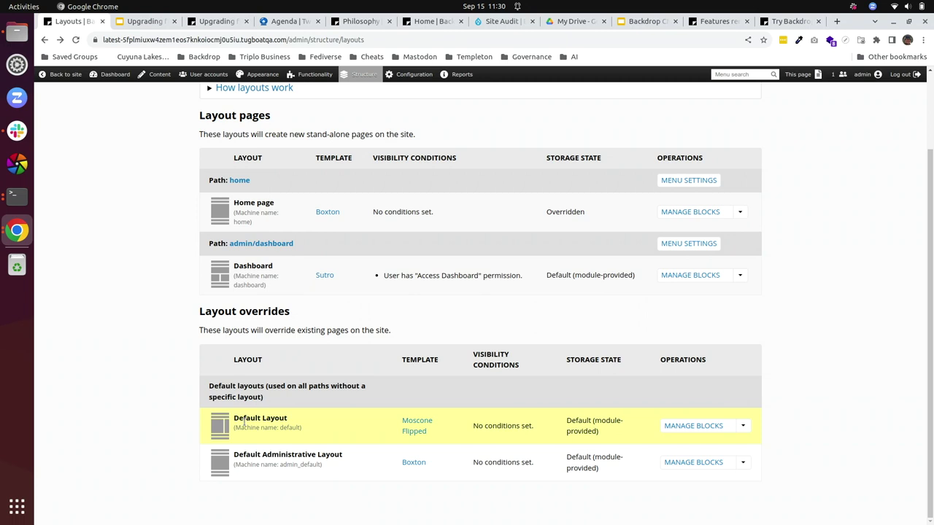
pyautogui.scroll(3, 253, 413)
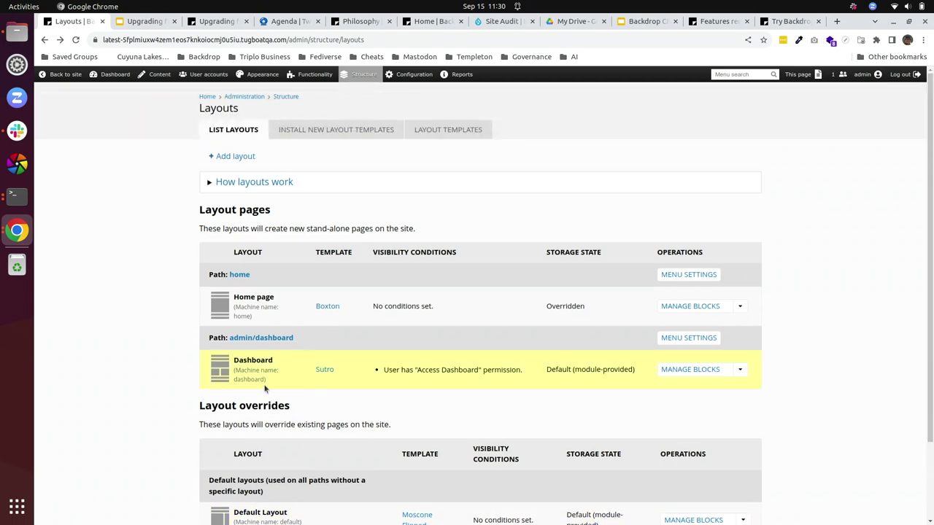
# Open the form for adding a layout and look at the available layout templates, including Moscone Flipped
pyautogui.click(241, 156)
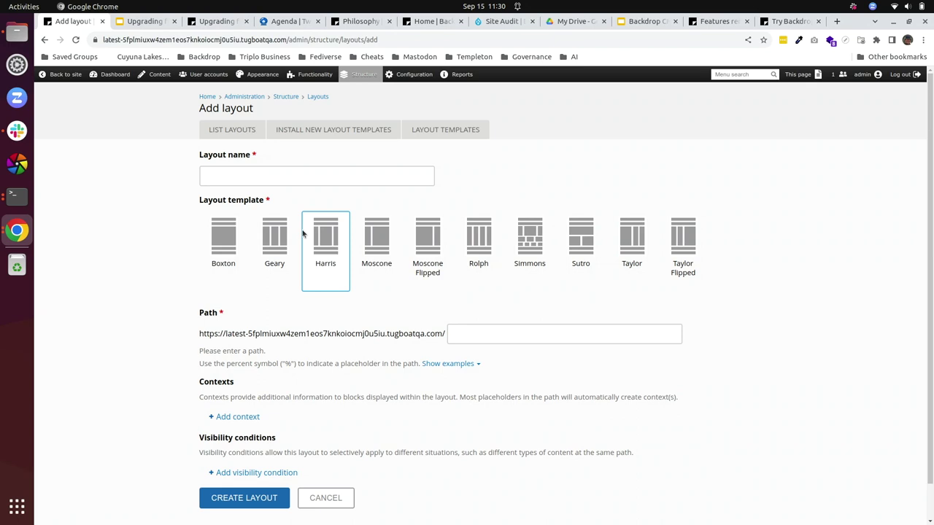
pyautogui.click(429, 241)
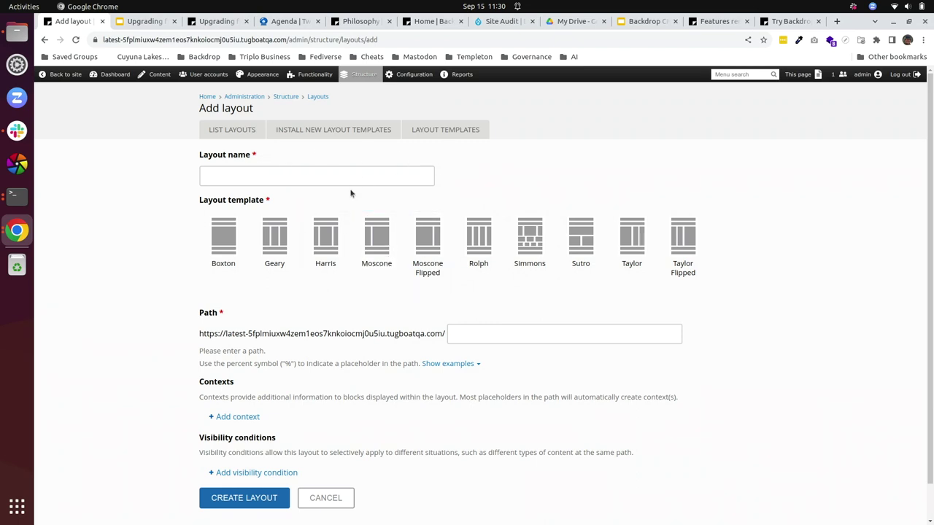
# Create a flexible layout template named TCDC from the layout templates page and continue to its row configuration
pyautogui.click(431, 130)
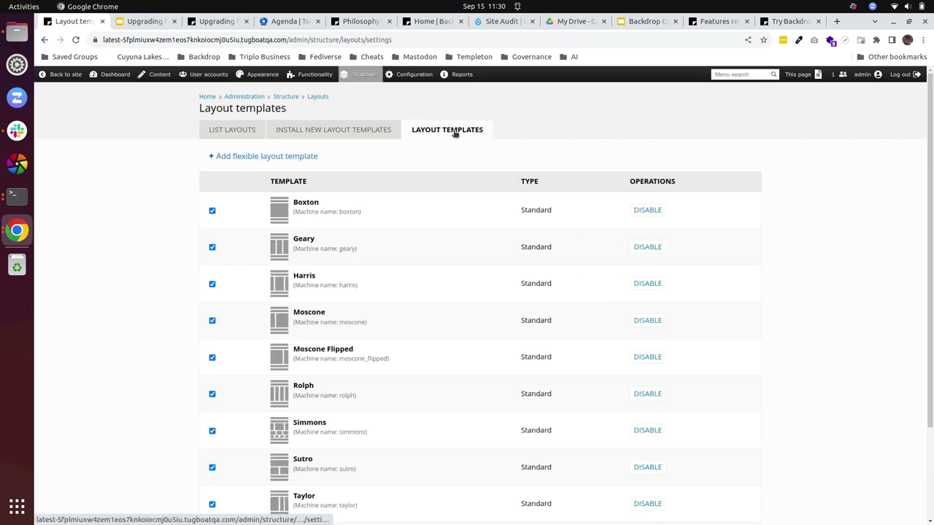
pyautogui.click(274, 157)
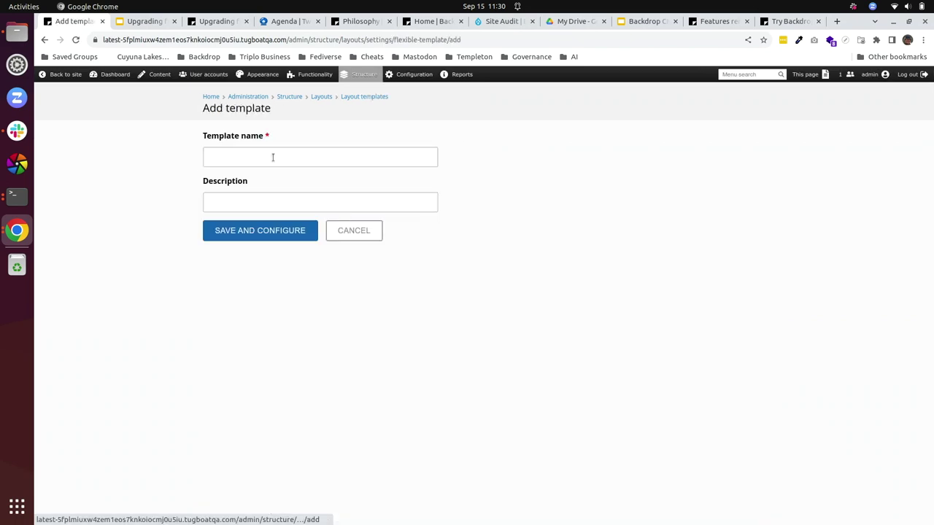
pyautogui.click(260, 158)
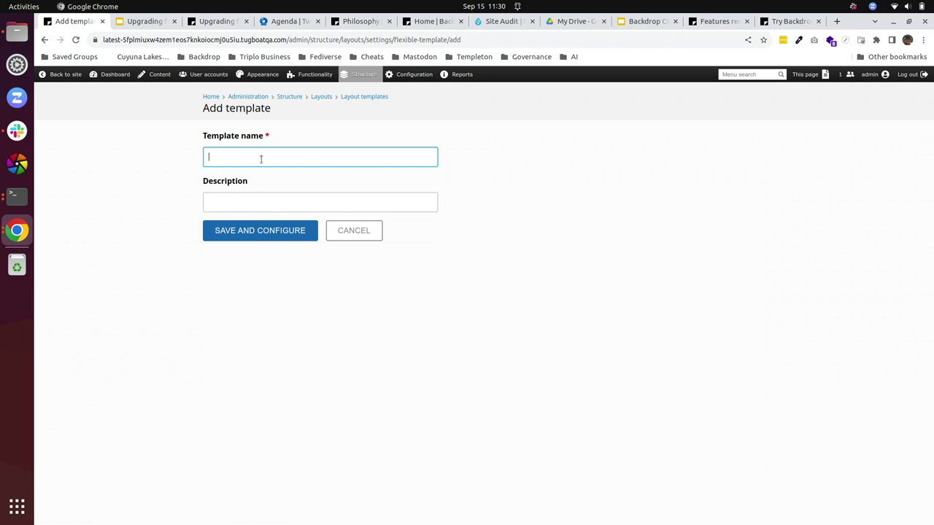
pyautogui.write('TCDC')
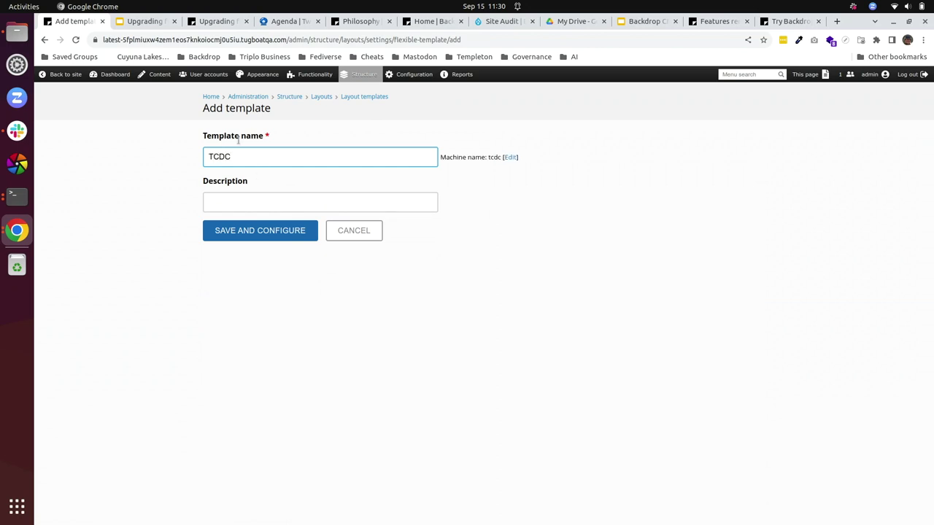
pyautogui.click(267, 230)
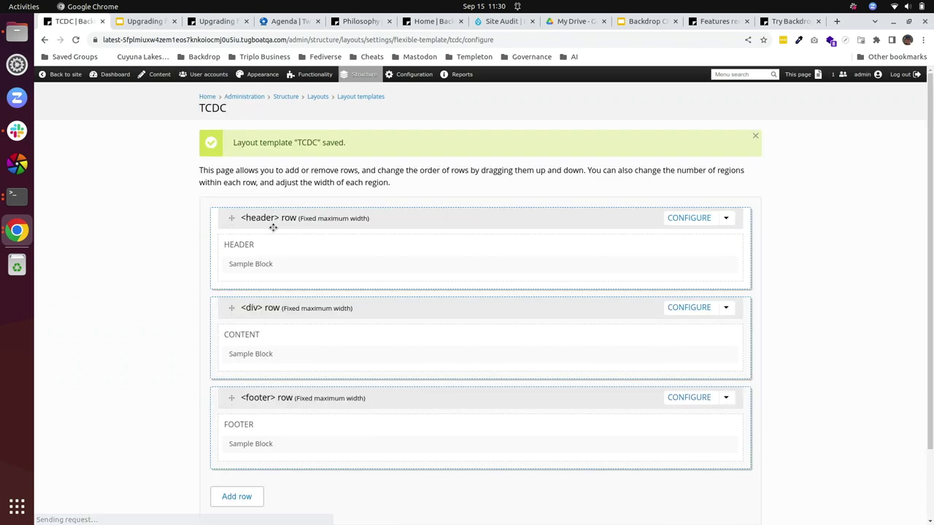
# Add a row with two regions of 50% : 50% width to the TCDC template, keeping the default region names and row style
pyautogui.scroll(-1, 325, 273)
pyautogui.scroll(-2, 325, 273)
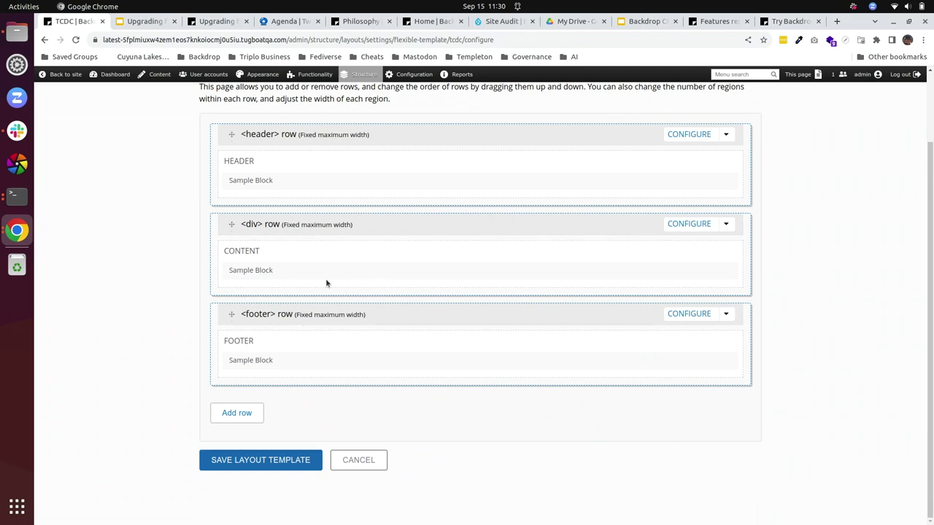
pyautogui.click(249, 415)
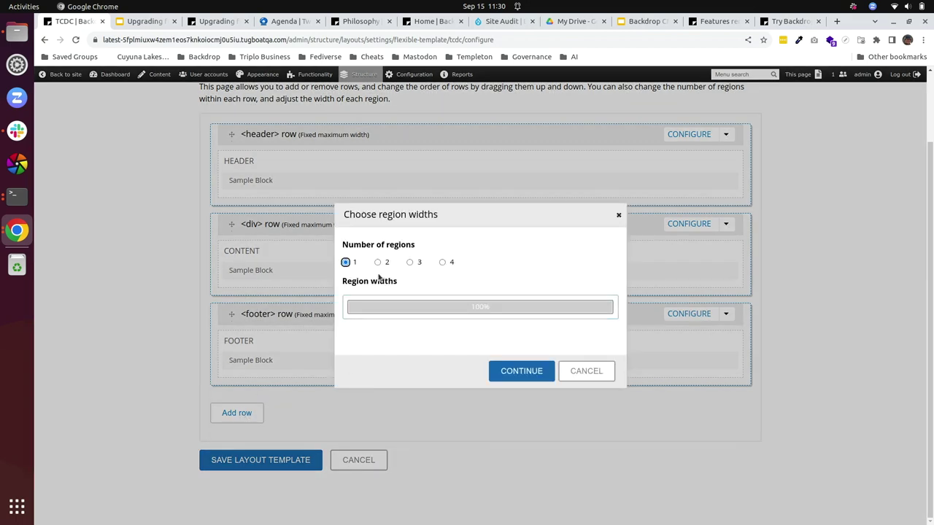
pyautogui.click(378, 262)
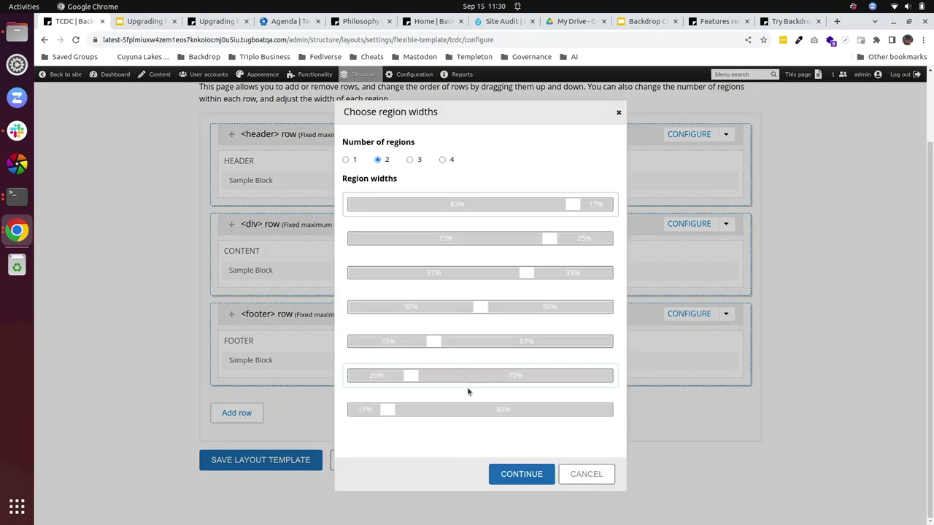
pyautogui.click(505, 309)
pyautogui.click(521, 473)
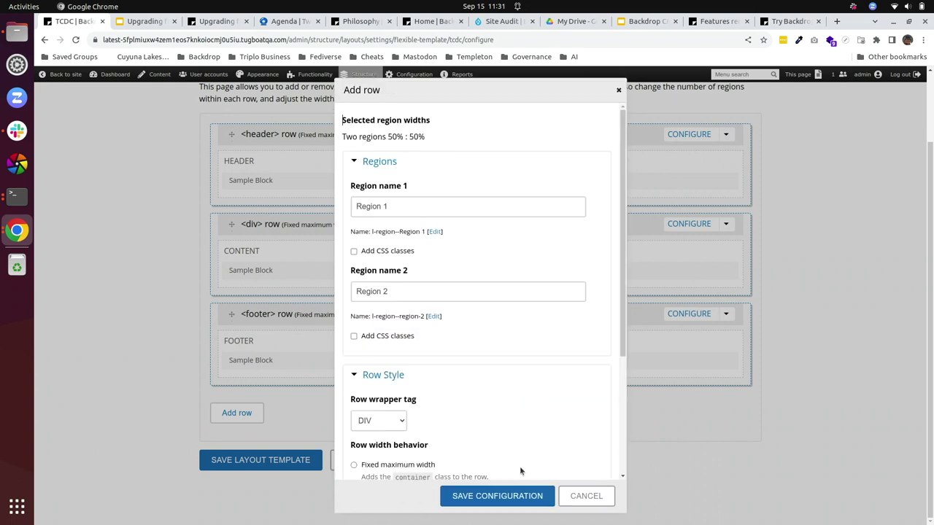
pyautogui.click(518, 497)
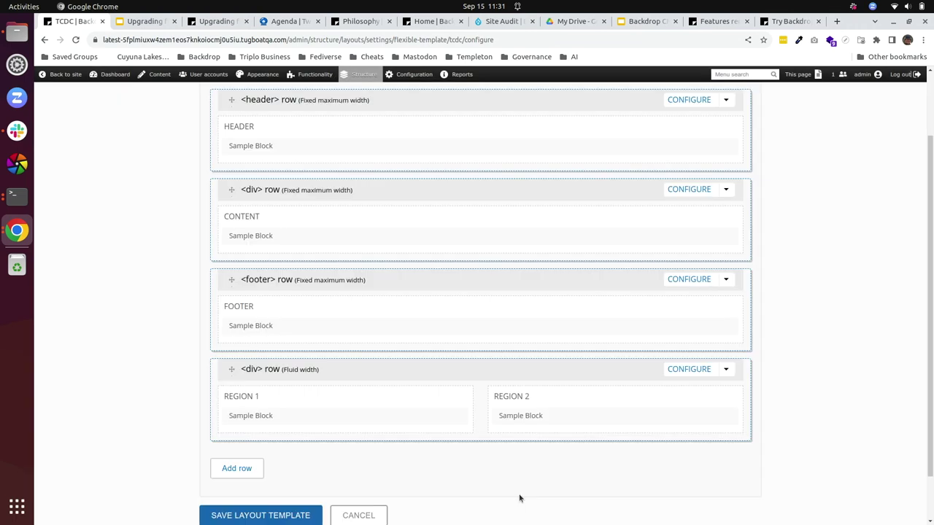
# Move the two-region row directly below the header row and save the TCDC layout template
pyautogui.moveTo(421, 396); pyautogui.dragTo(437, 237)
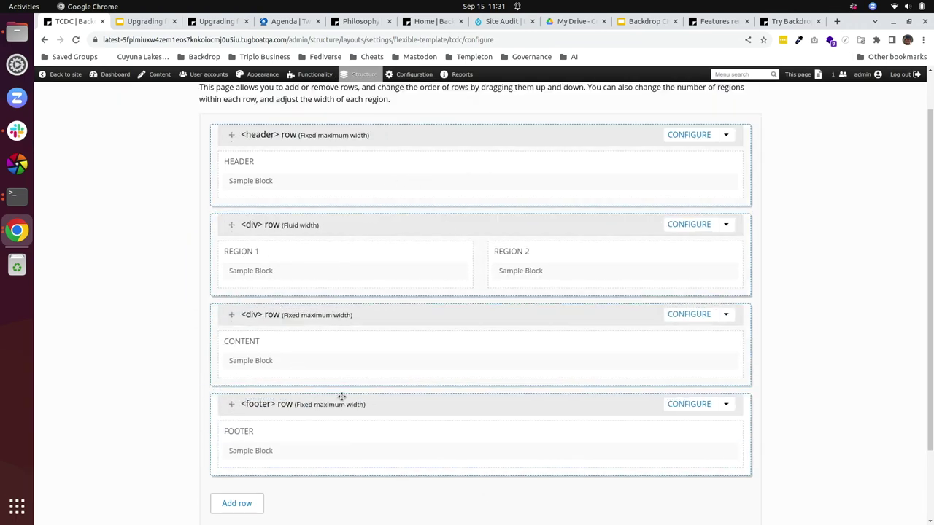
pyautogui.scroll(-3, 426, 398)
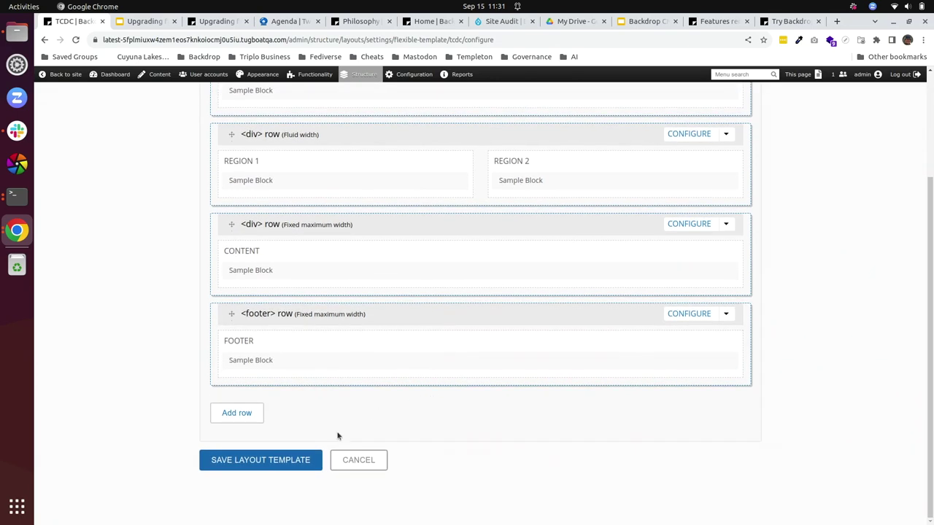
pyautogui.click(282, 461)
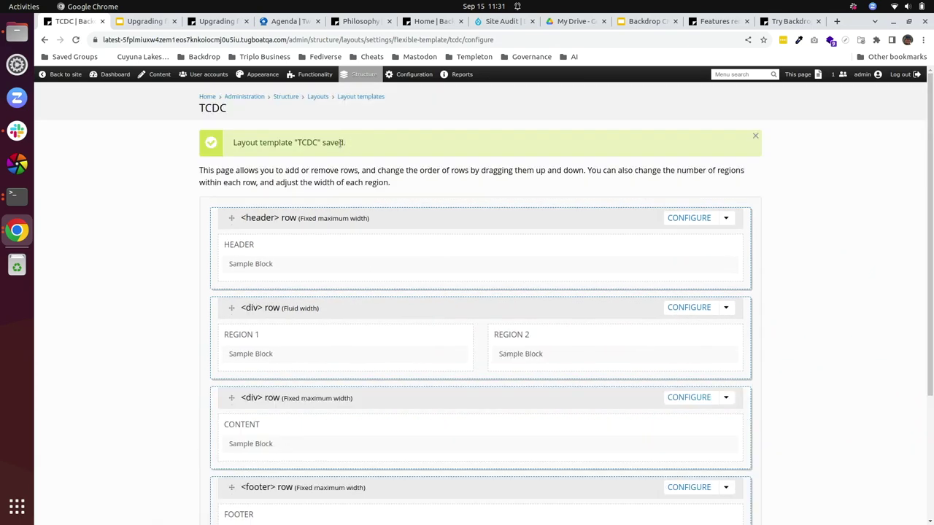
# Go back to the layouts list and open the form for adding a layout to check the template choices for TCDC
pyautogui.click(321, 97)
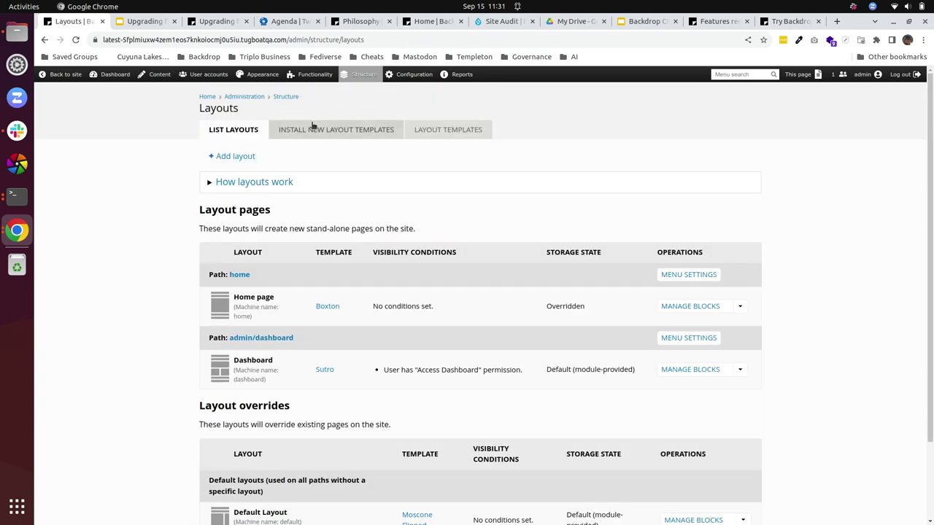
pyautogui.click(246, 156)
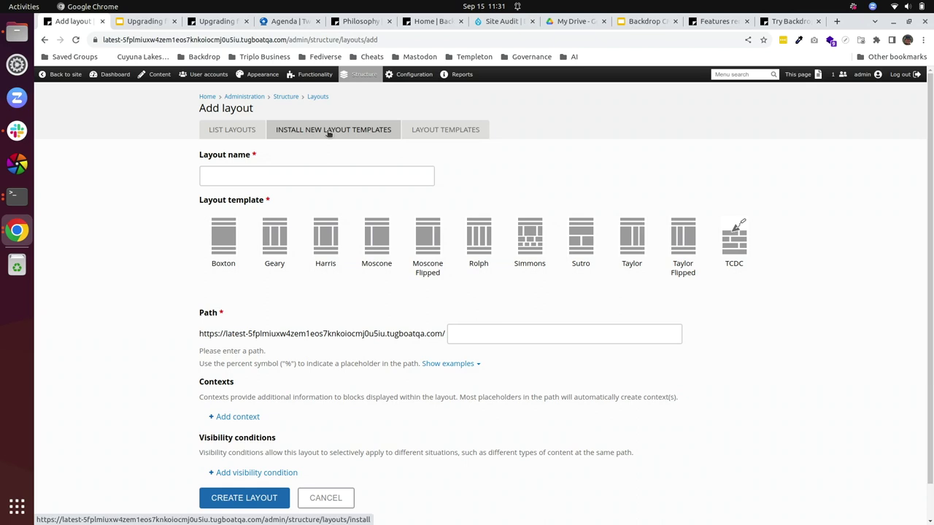
# Return to the layouts list and open the block management of the Home page layout
pyautogui.click(243, 130)
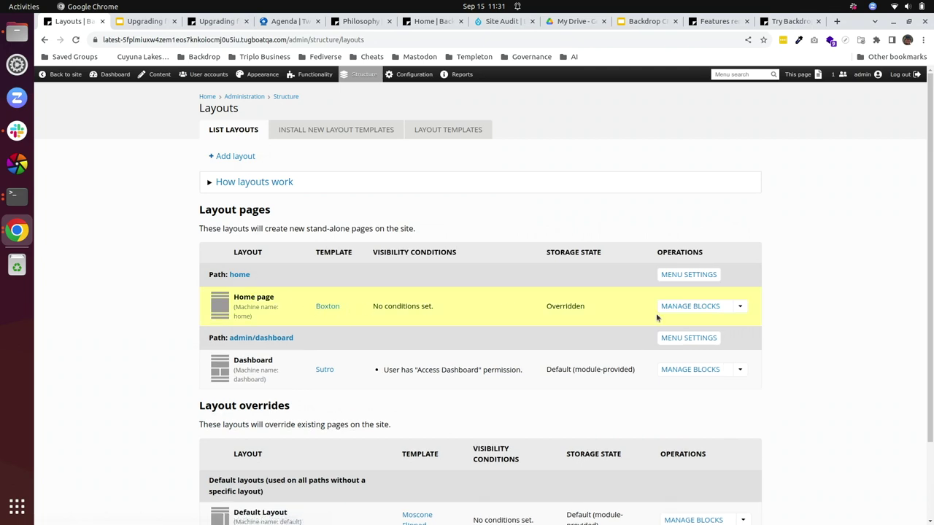
pyautogui.click(703, 307)
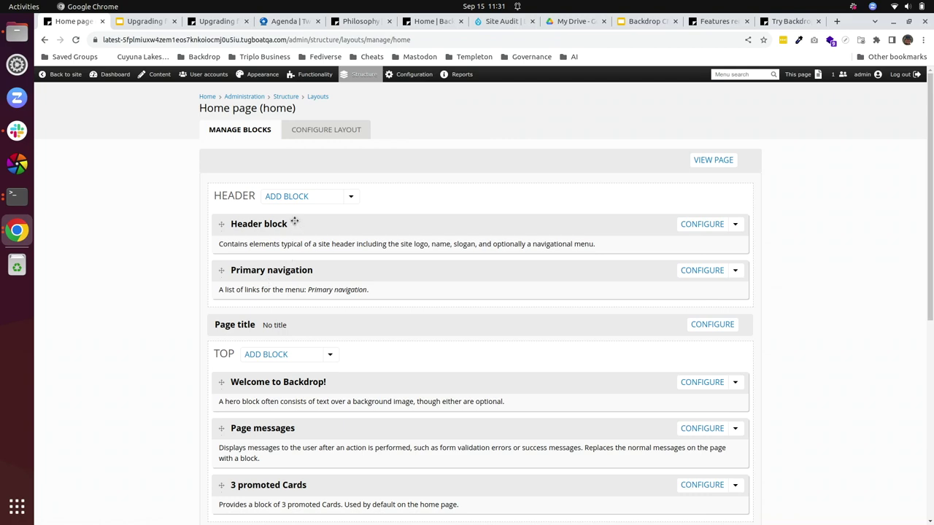
# Review the blocks placed in each region of the Home page layout
pyautogui.scroll(-1, 322, 321)
pyautogui.scroll(-2, 324, 319)
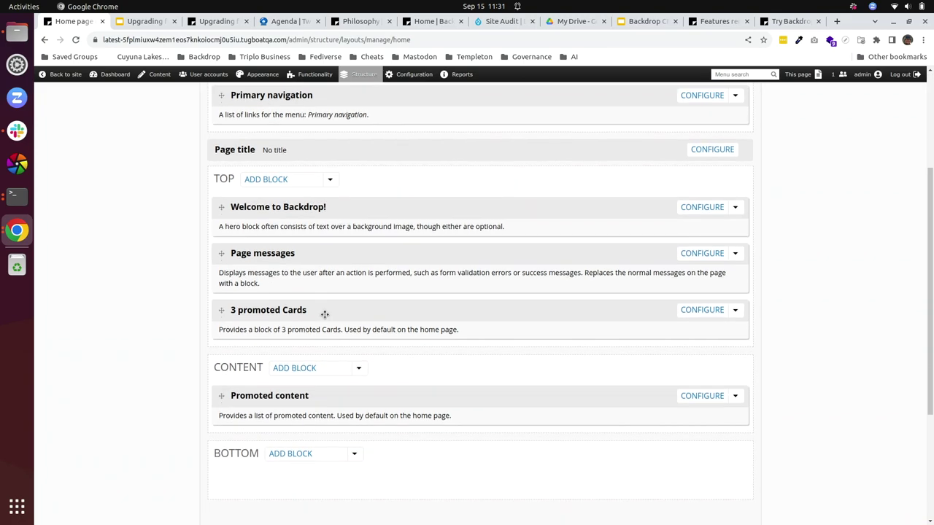
pyautogui.scroll(3, 338, 309)
pyautogui.scroll(-5, 335, 308)
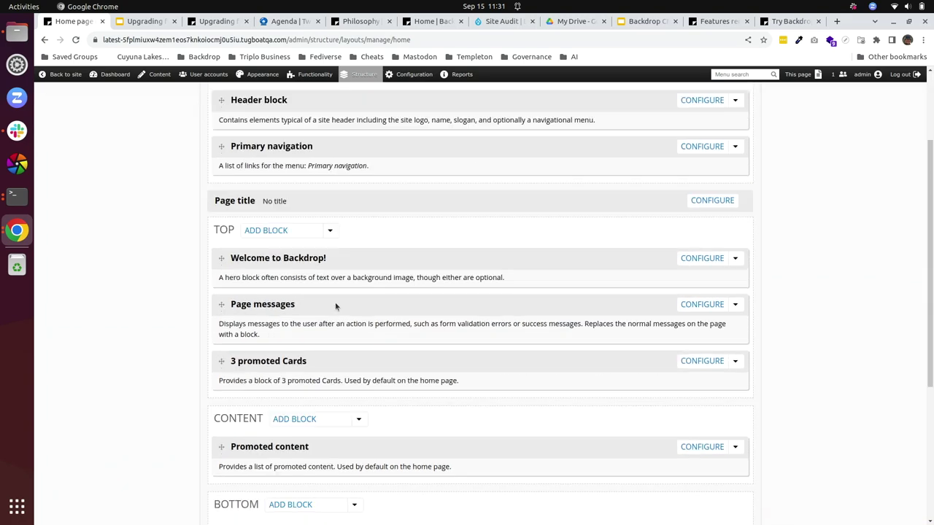
pyautogui.scroll(5, 332, 302)
pyautogui.scroll(1, 332, 302)
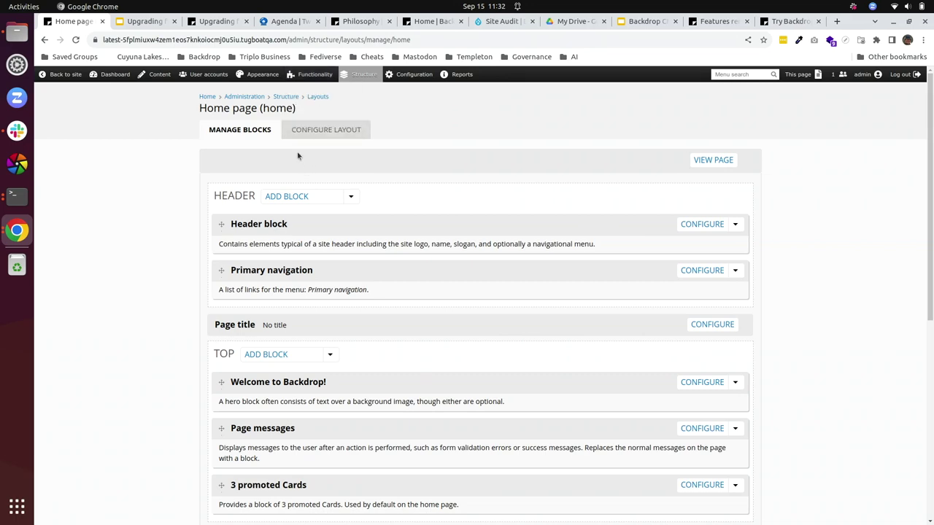
# Start a new layout named events with the Boxton template and try to create it without a path
pyautogui.click(312, 102)
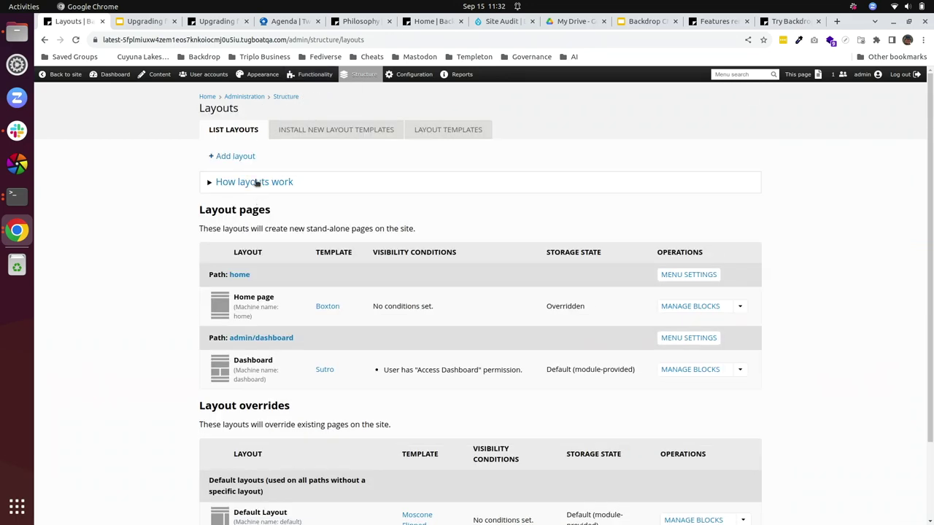
pyautogui.click(241, 155)
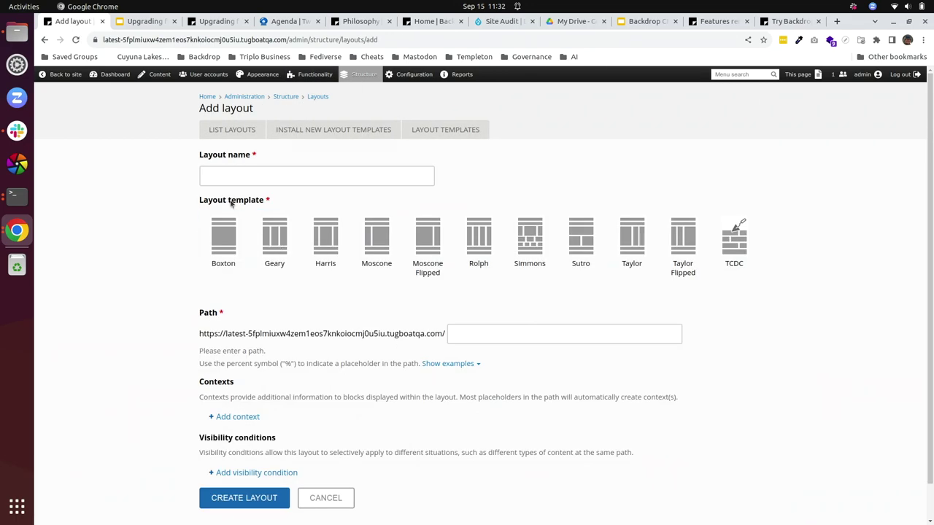
pyautogui.click(223, 235)
pyautogui.click(309, 176)
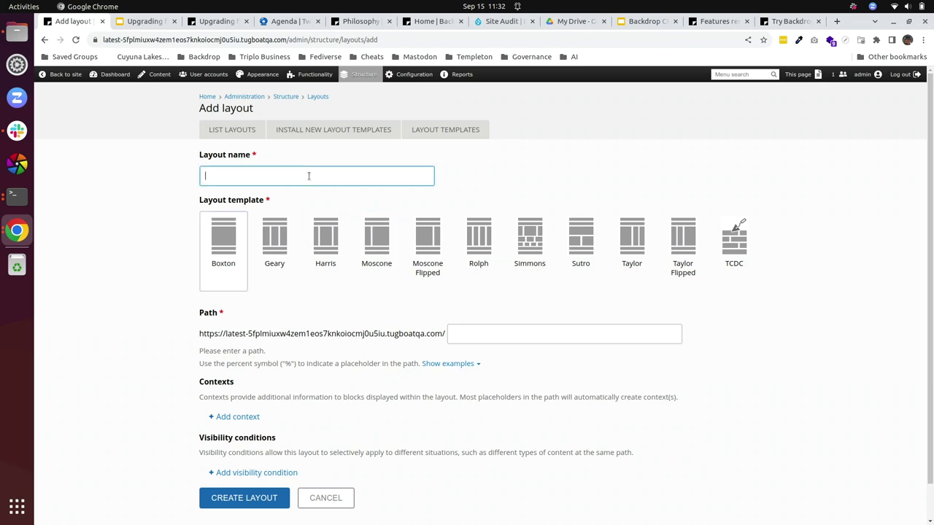
pyautogui.write('events')
pyautogui.scroll(-1, 253, 248)
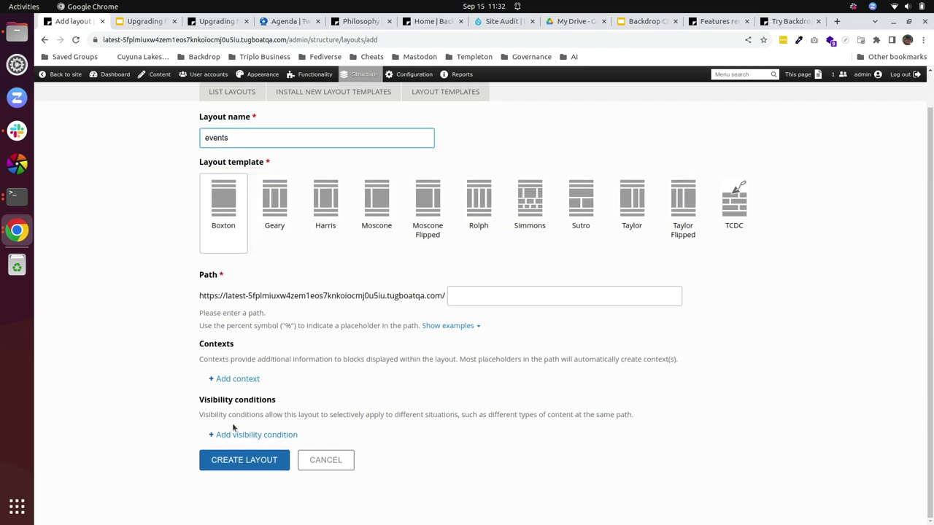
pyautogui.click(245, 459)
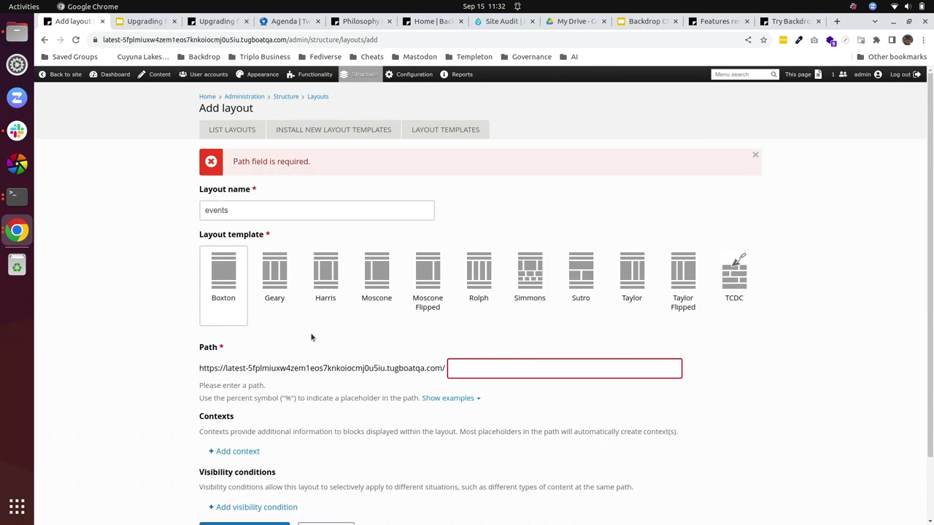
pyautogui.click(463, 372)
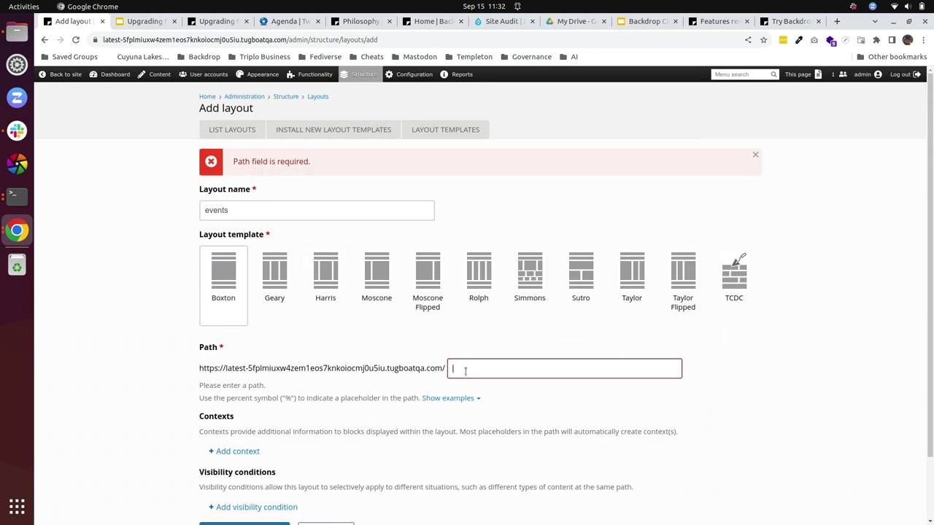
pyautogui.write('eve')
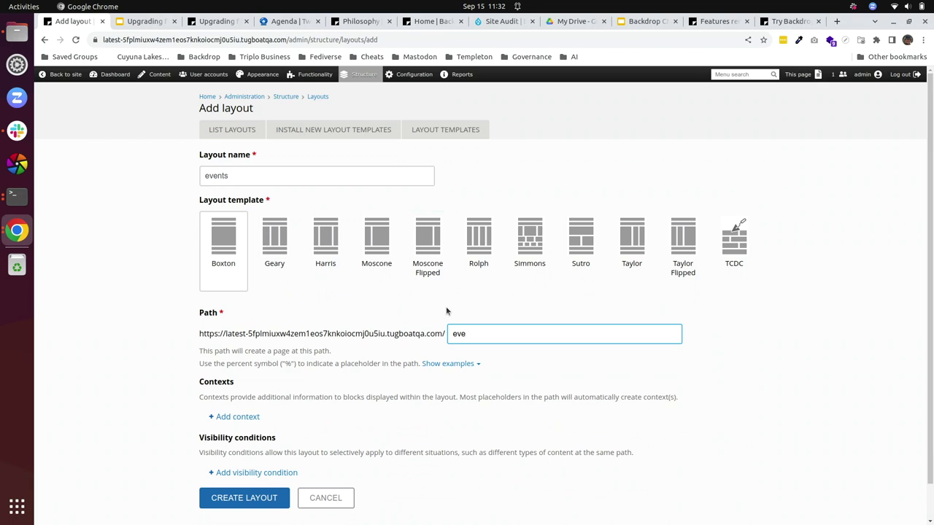
pyautogui.press('BackSpace')
pyautogui.press('BackSpace')
pyautogui.press('BackSpace')
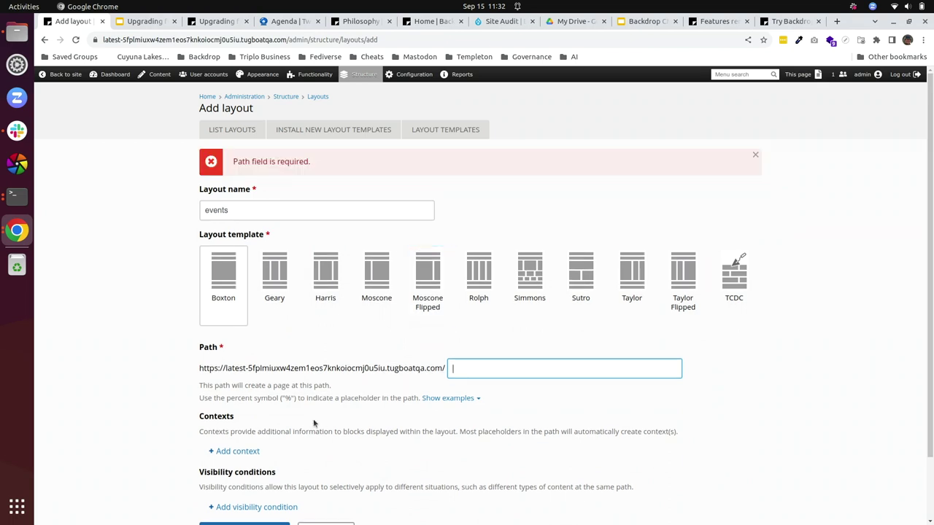
pyautogui.scroll(-2, 309, 414)
pyautogui.click(226, 379)
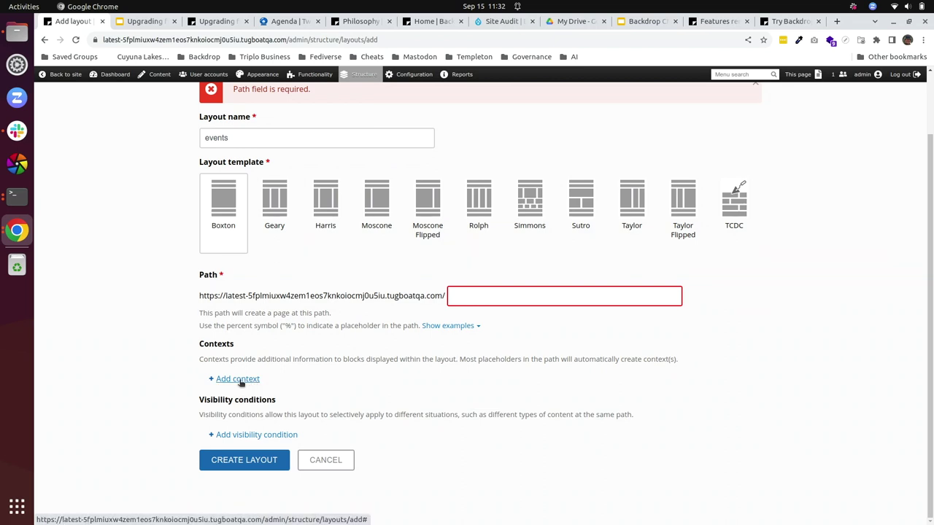
pyautogui.click(241, 382)
pyautogui.scroll(2, 358, 341)
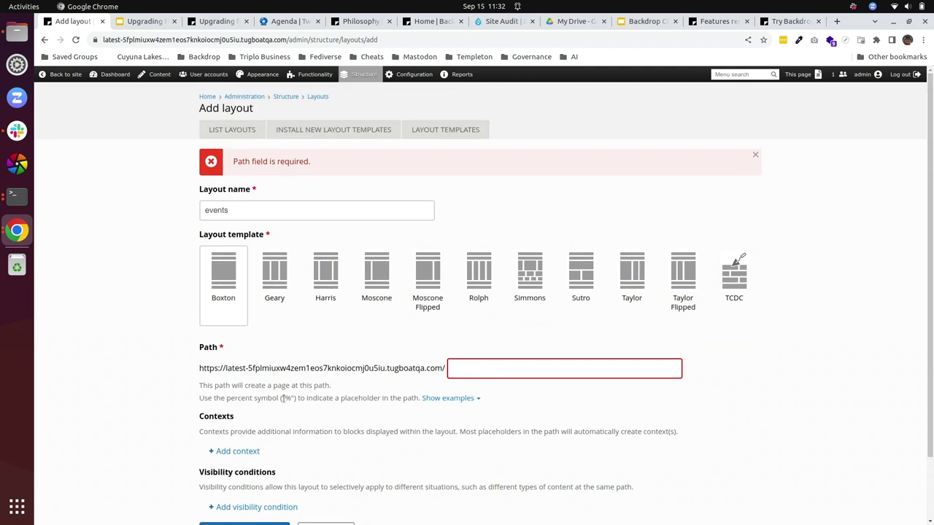
pyautogui.click(475, 368)
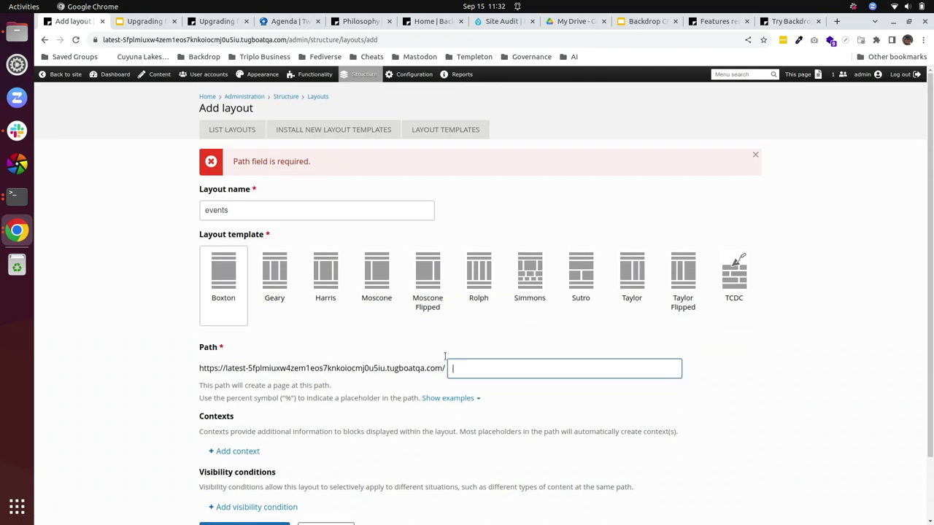
pyautogui.click(279, 210)
pyautogui.scroll(-2, 241, 408)
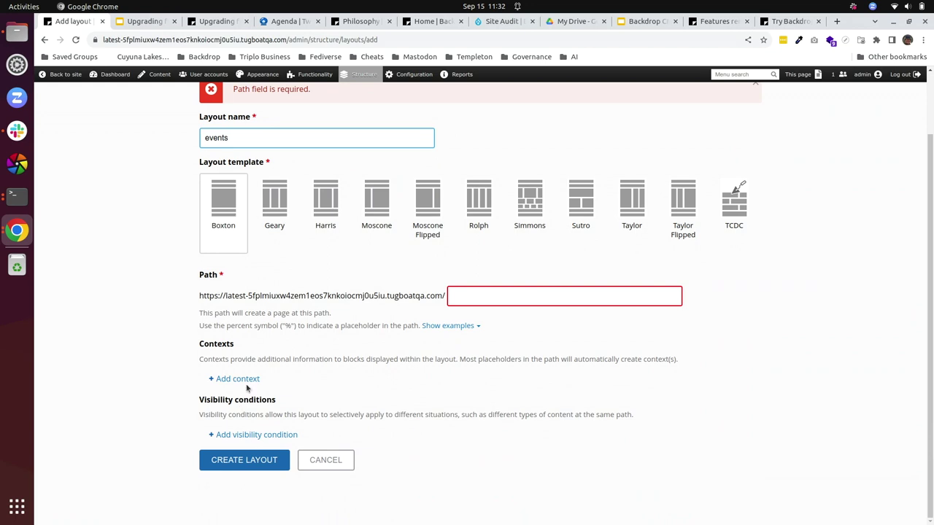
# Enter node as the path of the events layout
pyautogui.click(469, 294)
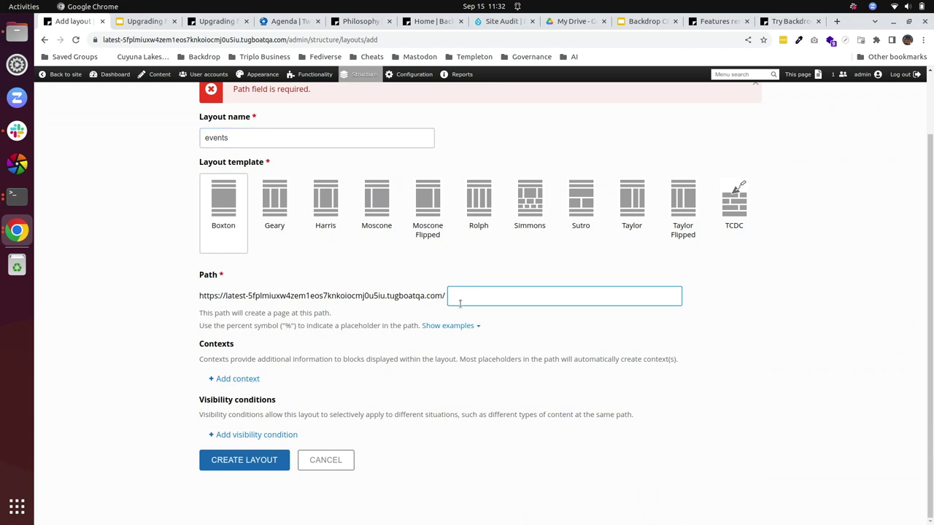
pyautogui.write('node')
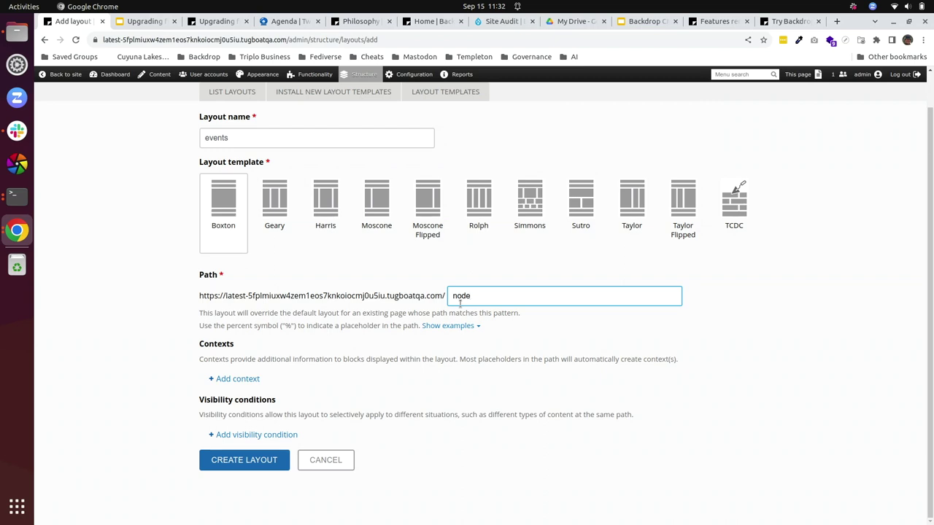
pyautogui.click(232, 380)
pyautogui.click(372, 315)
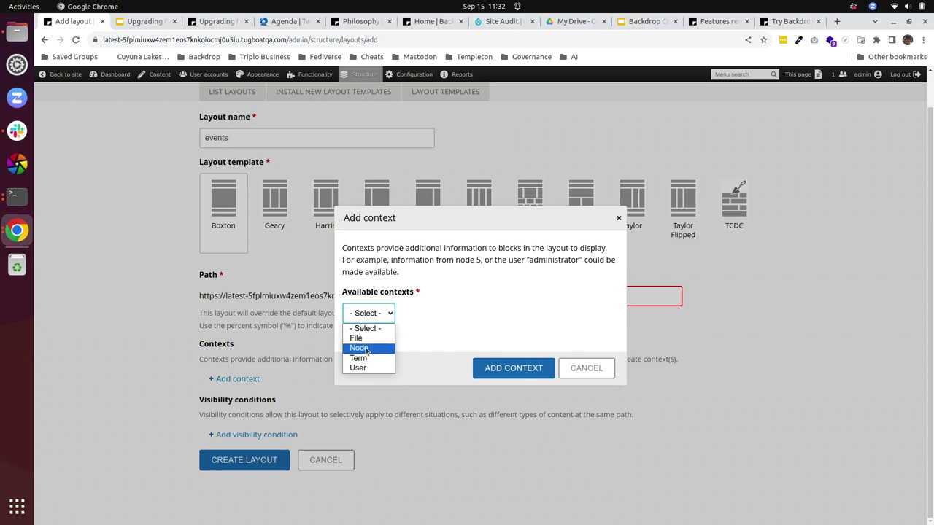
pyautogui.click(367, 348)
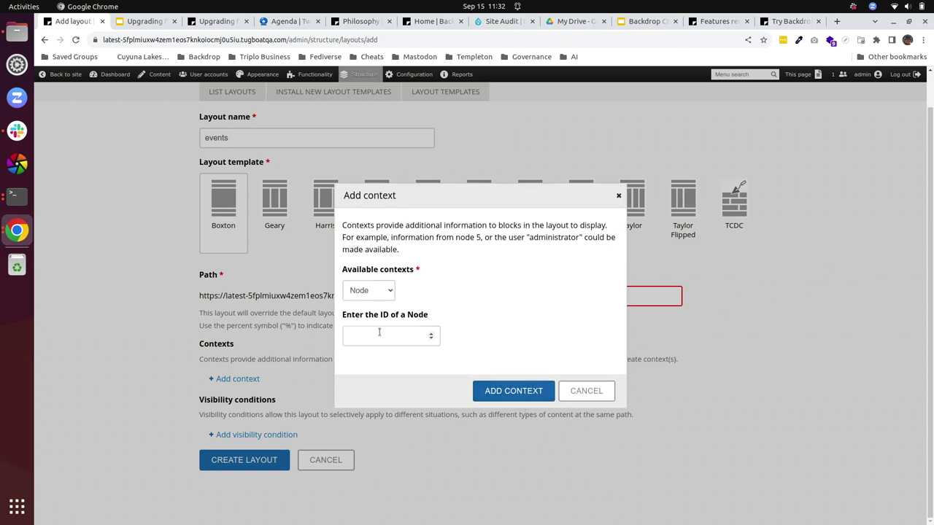
pyautogui.click(520, 395)
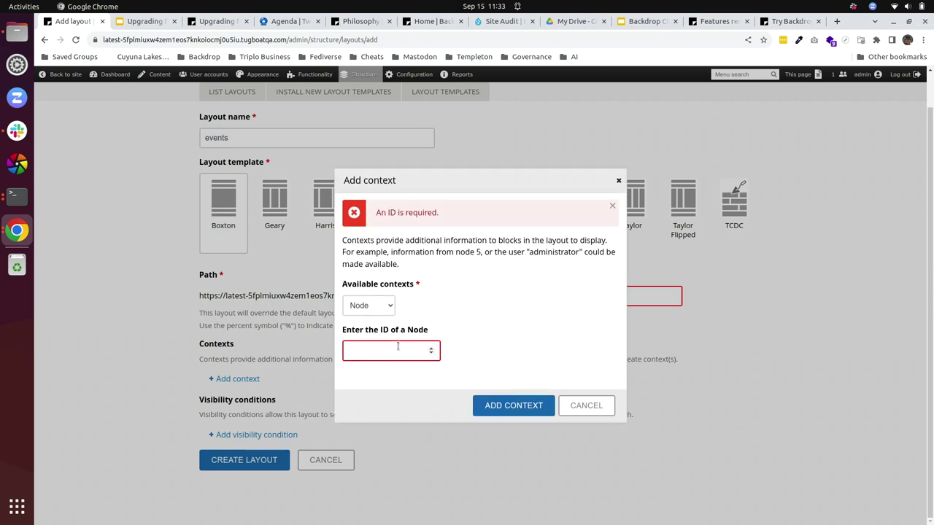
pyautogui.click(586, 405)
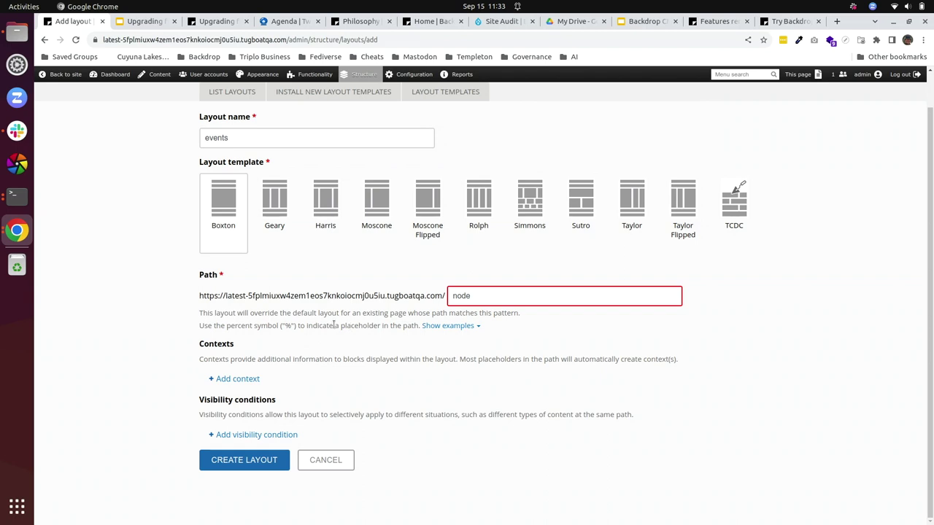
# Show the path placeholder examples and extend the layout's path to node/%
pyautogui.click(438, 325)
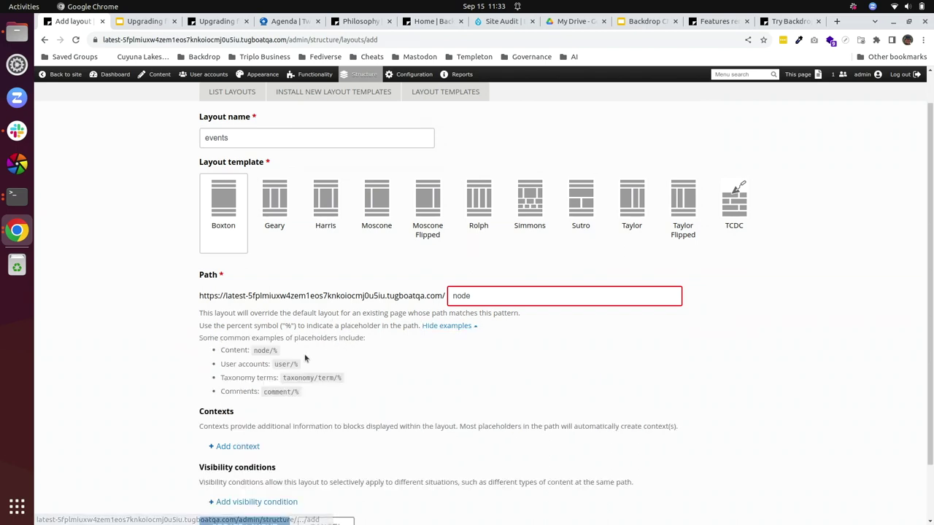
pyautogui.click(527, 297)
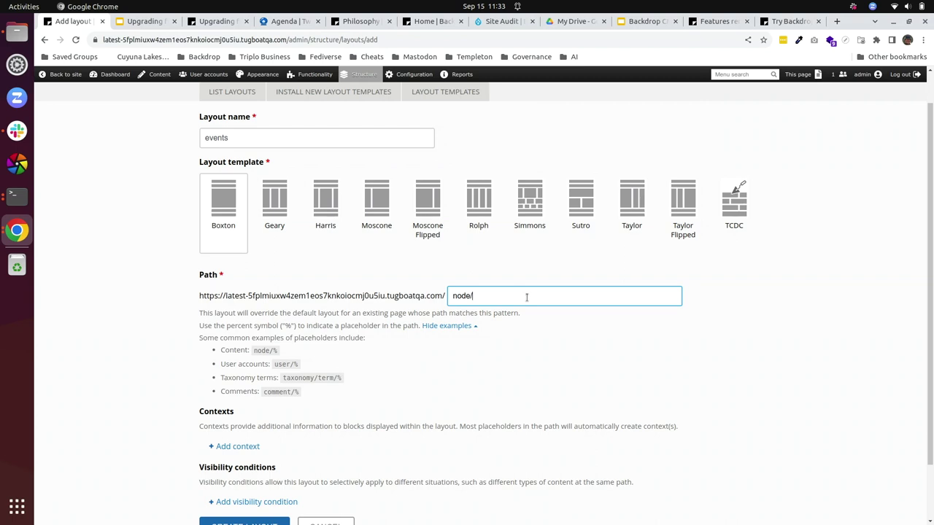
pyautogui.write('/%')
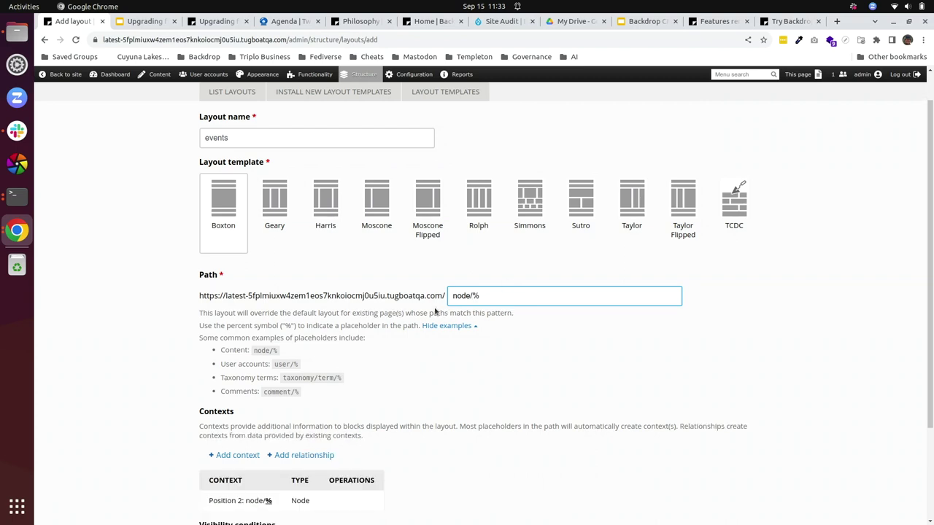
pyautogui.scroll(-3, 274, 423)
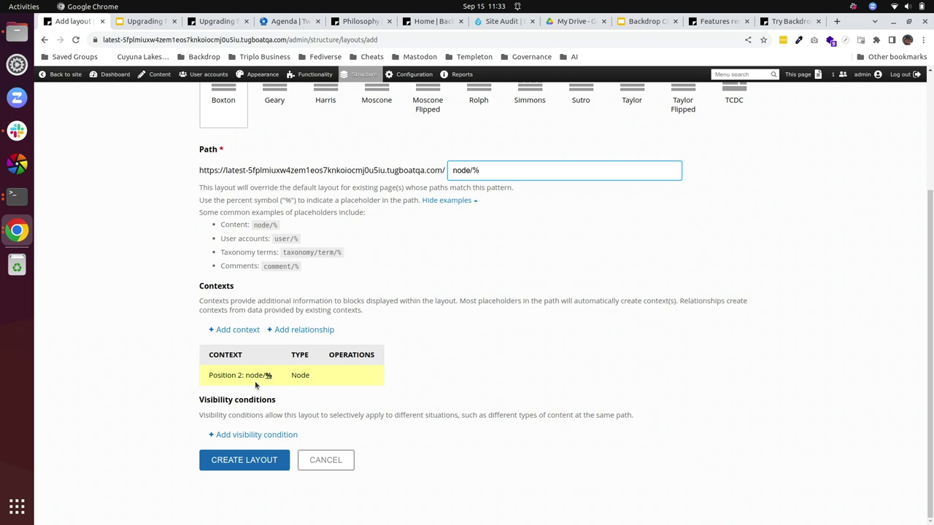
# Add a Node: Type visibility condition limited to Post and create the events layout
pyautogui.click(243, 438)
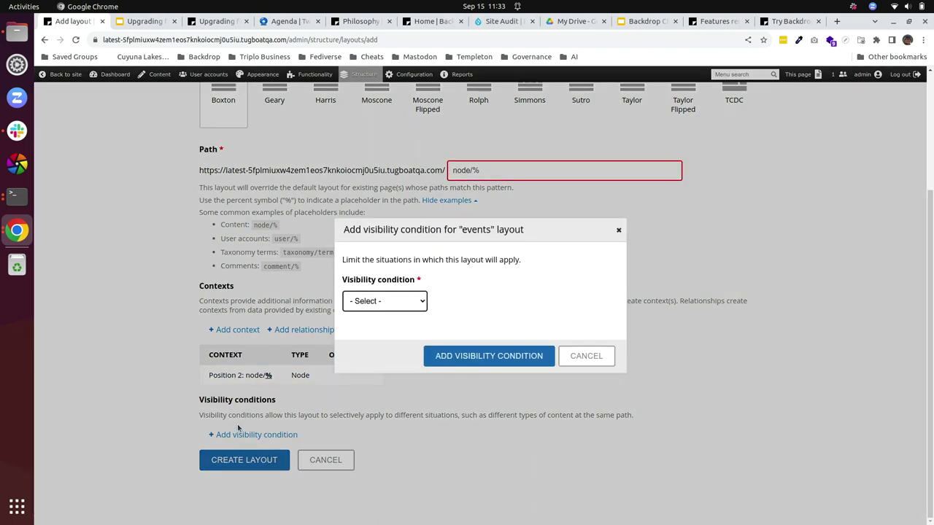
pyautogui.click(385, 303)
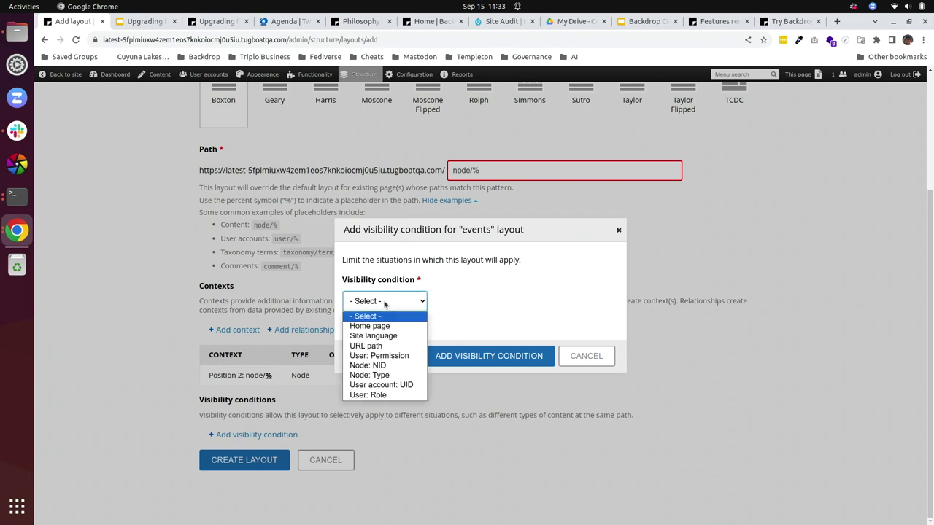
pyautogui.click(388, 377)
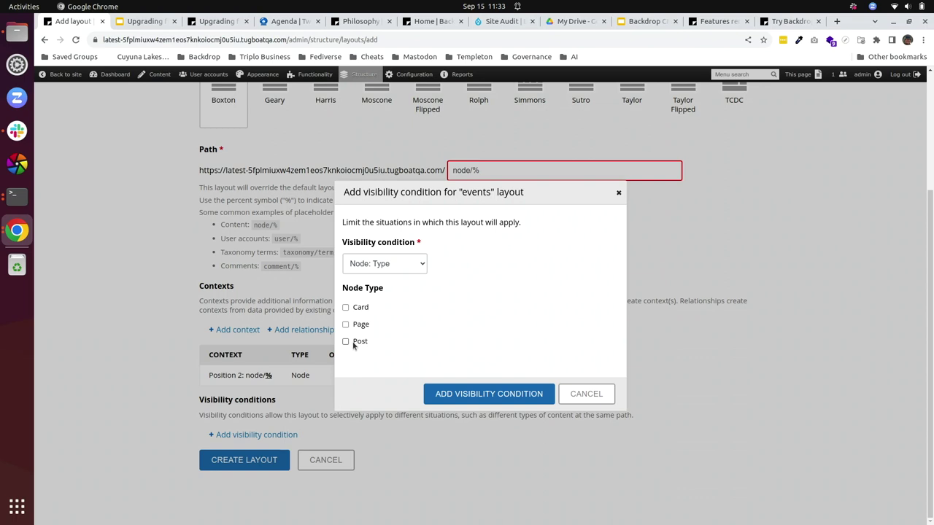
pyautogui.click(345, 341)
pyautogui.click(486, 394)
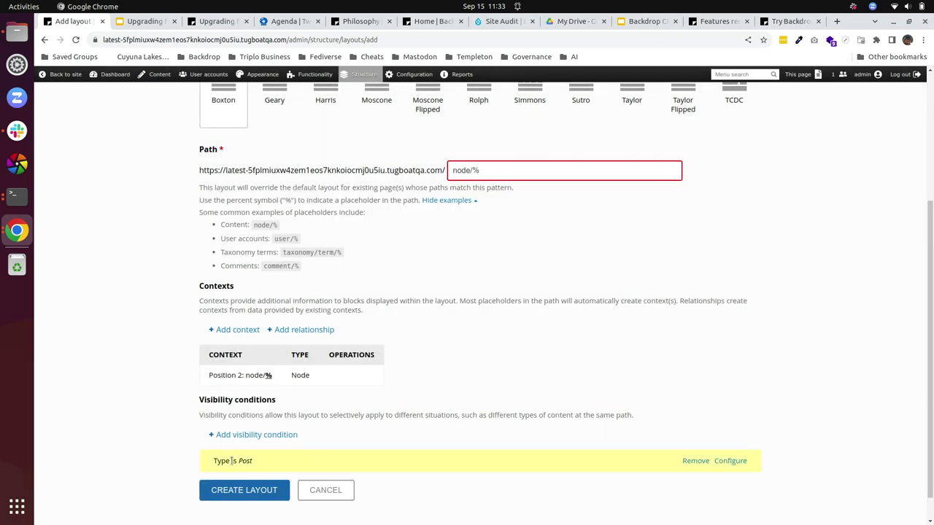
pyautogui.click(243, 489)
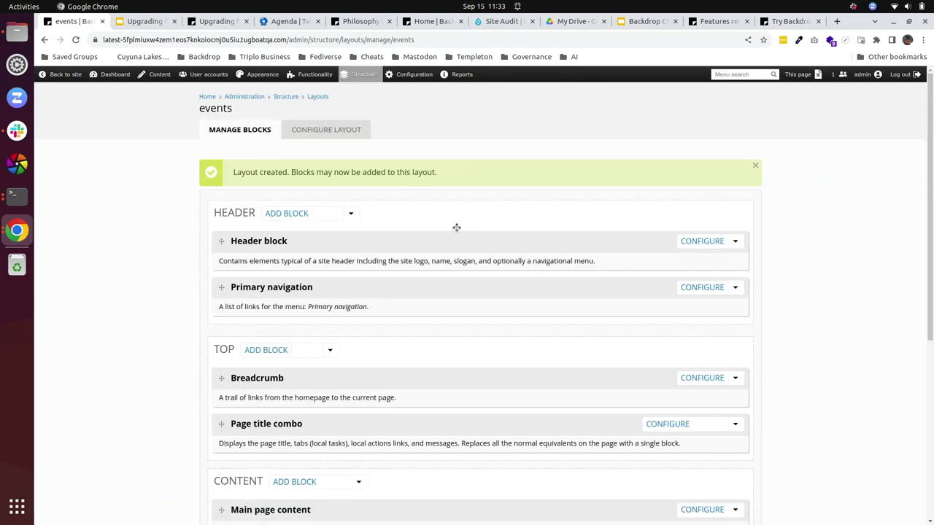
# Go back to the layouts list, open the block management of the events layout and review its blocks
pyautogui.click(318, 97)
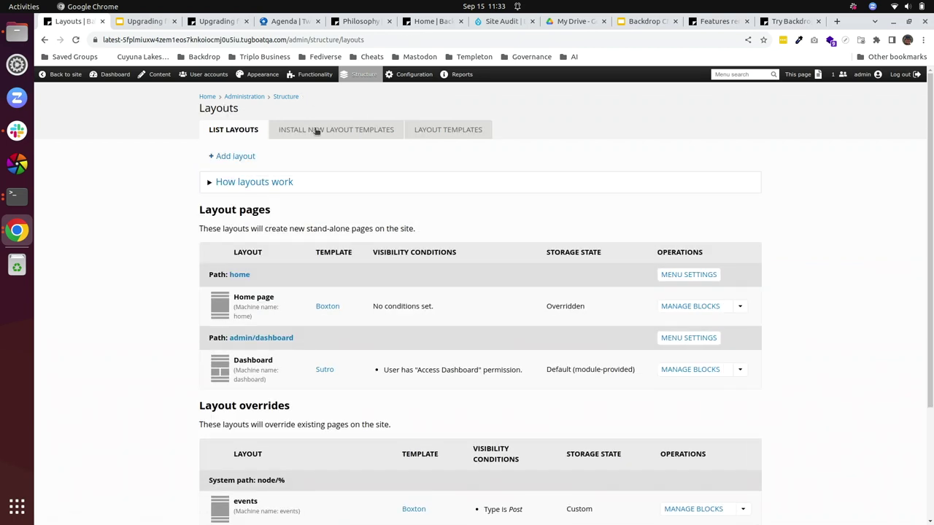
pyautogui.scroll(-4, 324, 226)
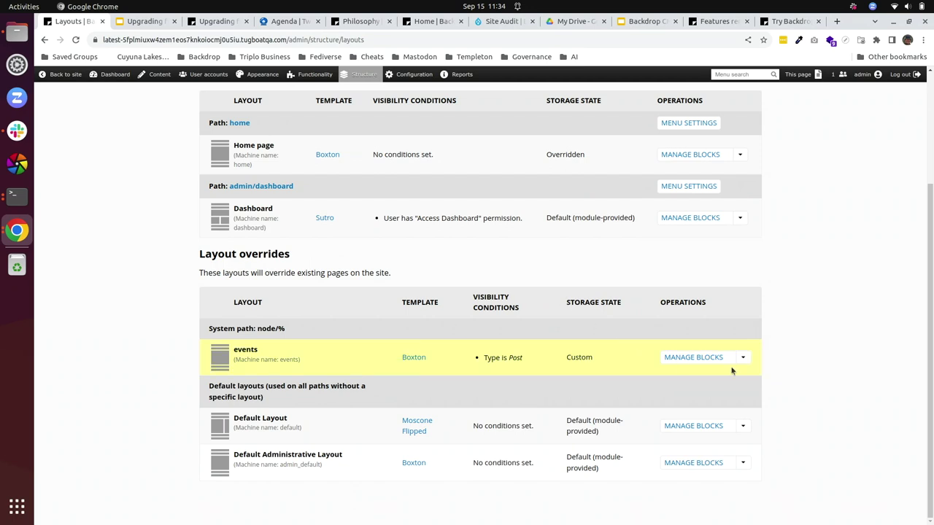
pyautogui.click(693, 357)
pyautogui.scroll(-3, 650, 347)
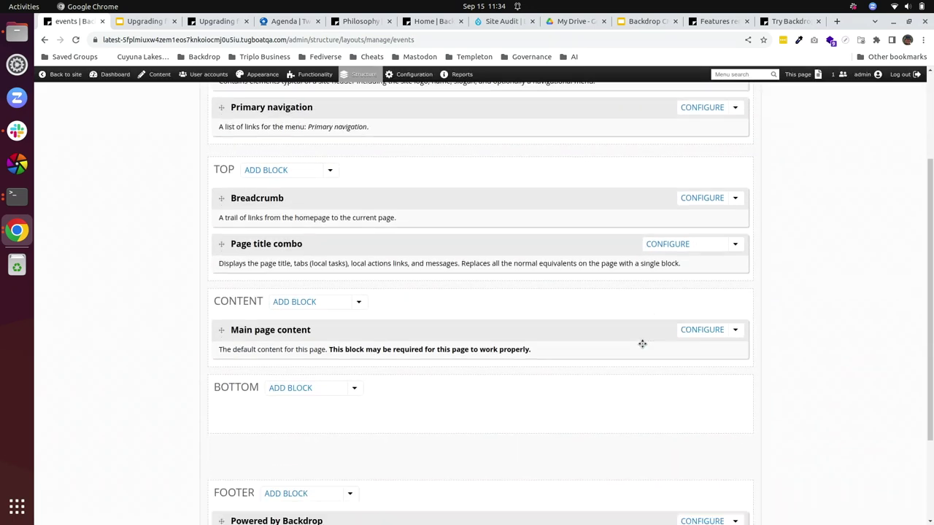
pyautogui.scroll(2, 641, 342)
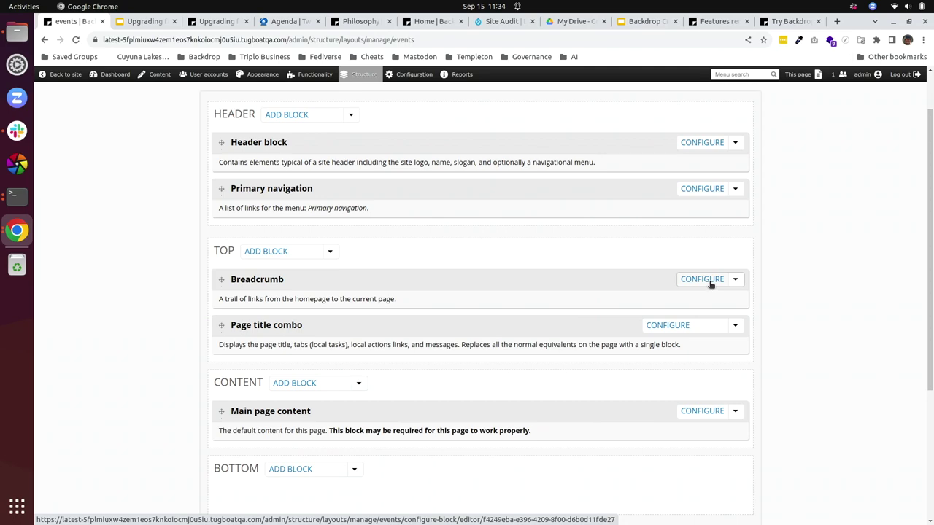
pyautogui.scroll(-4, 513, 324)
pyautogui.scroll(5, 514, 323)
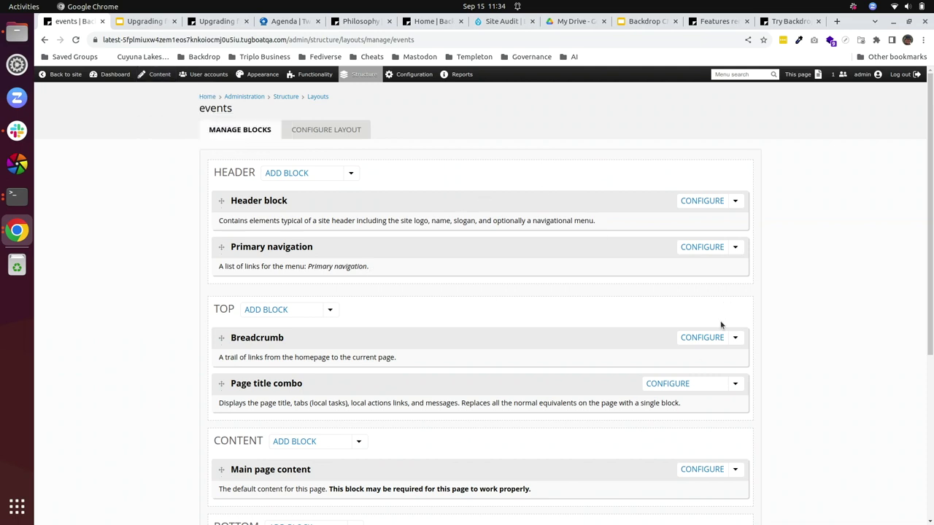
# Check the Breadcrumb block's settings, then search the blocks that can be added to the Top region for "fie"
pyautogui.click(701, 337)
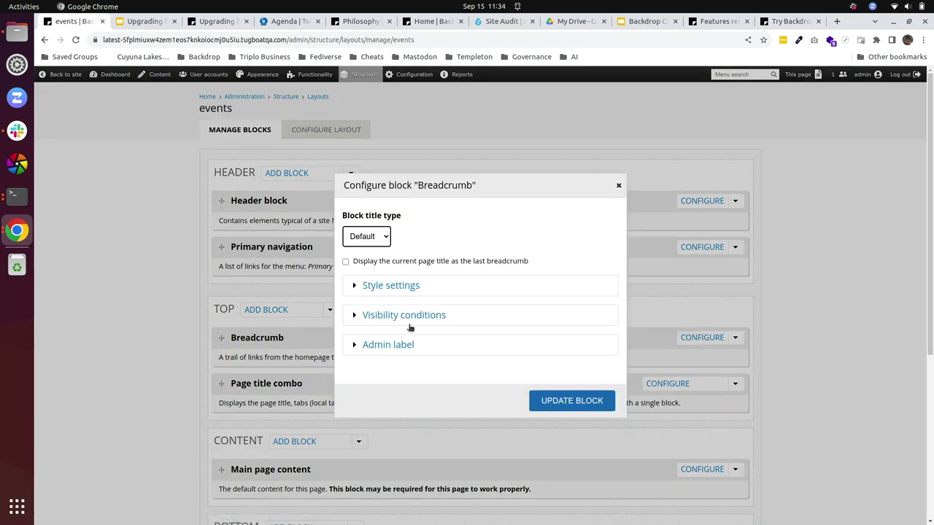
pyautogui.click(619, 186)
pyautogui.click(284, 312)
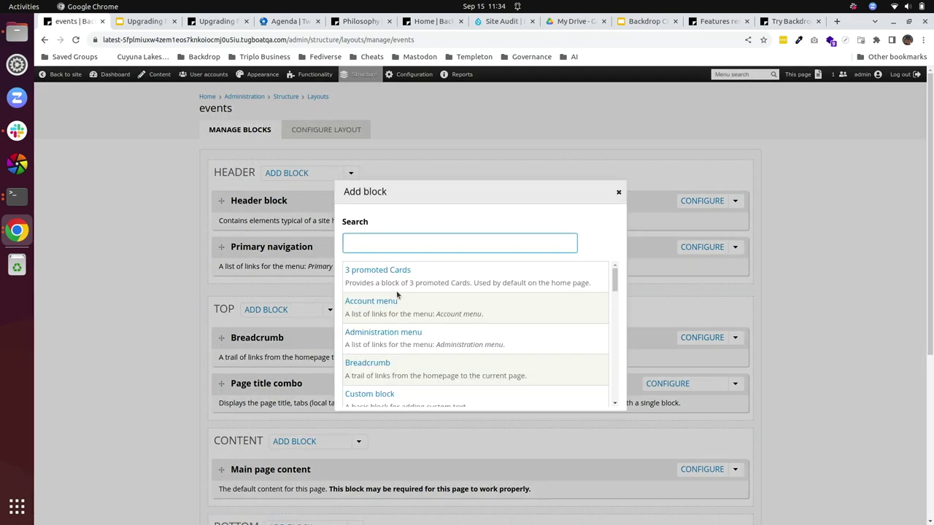
pyautogui.write('fie')
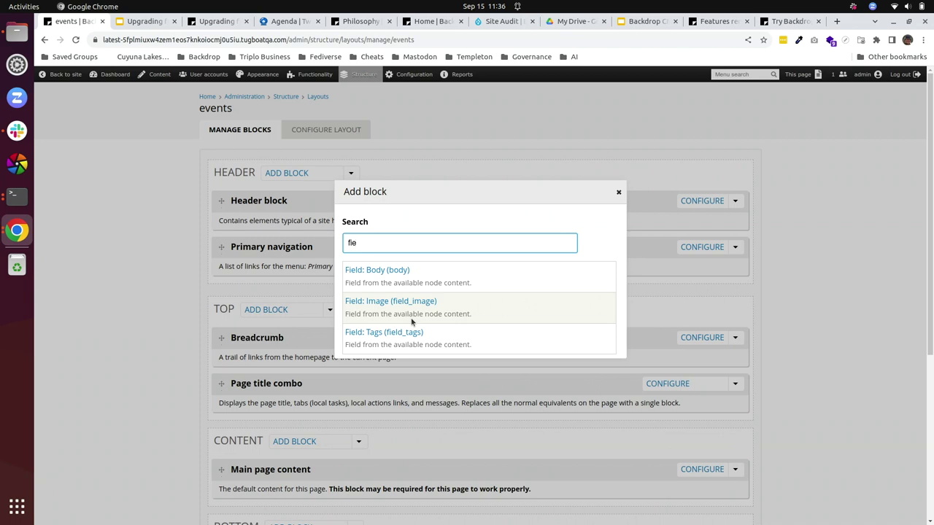
pyautogui.click(619, 193)
# Go to the site's views list and open the form for adding a new view
pyautogui.moveTo(367, 76)
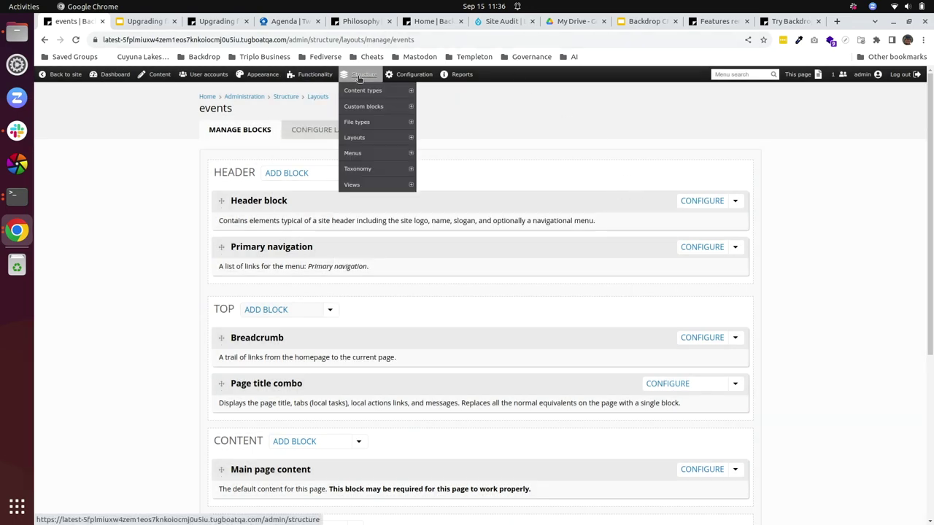
pyautogui.click(362, 185)
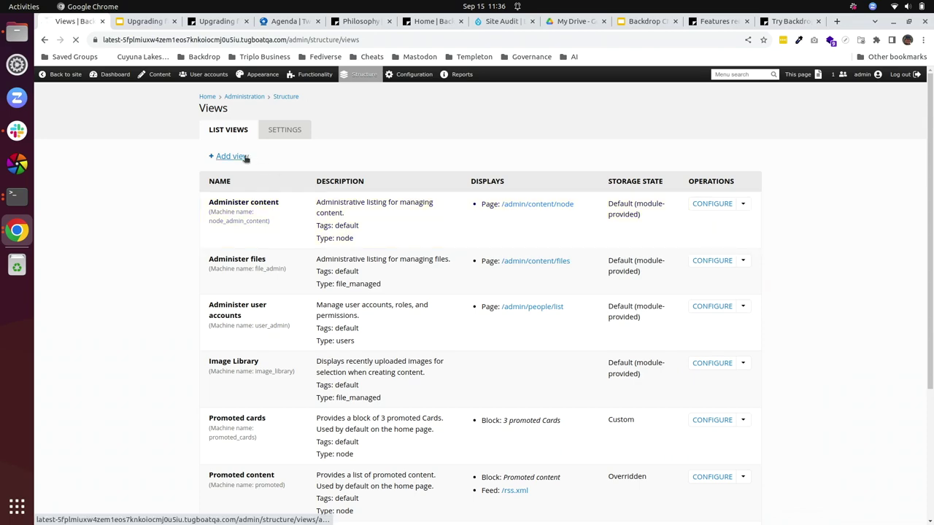
pyautogui.click(237, 156)
pyautogui.scroll(-5, 336, 321)
pyautogui.scroll(5, 337, 334)
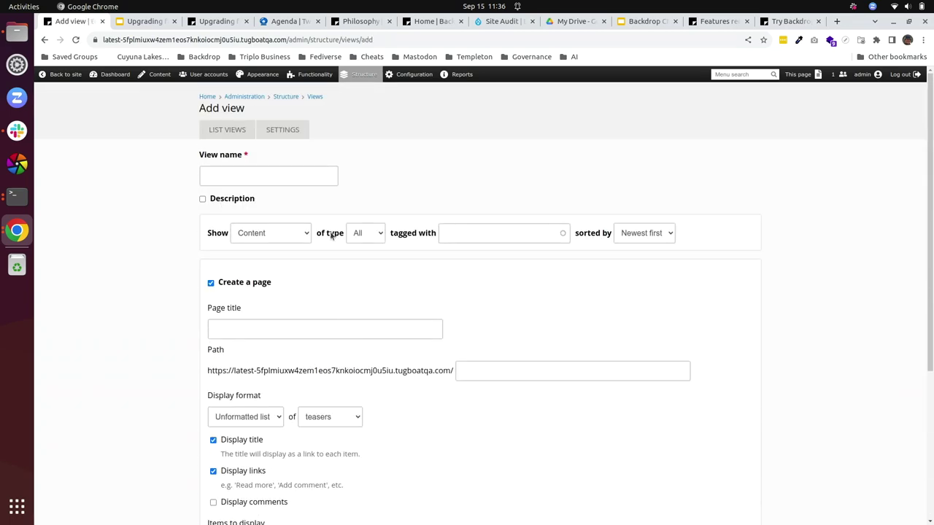
# Name the new view Test, keep its page display, and continue to the full view configuration
pyautogui.click(308, 179)
pyautogui.write('T')
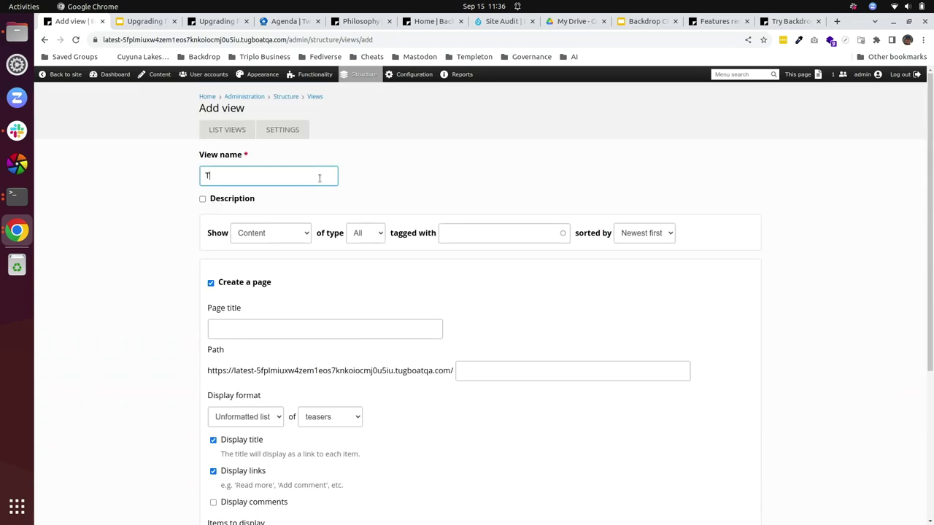
pyautogui.write('est')
pyautogui.scroll(-5, 295, 251)
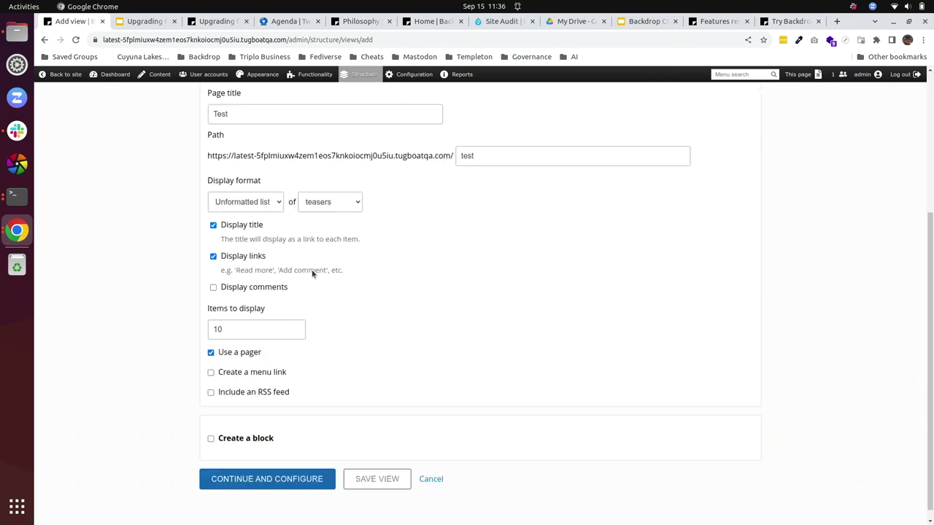
pyautogui.click(257, 470)
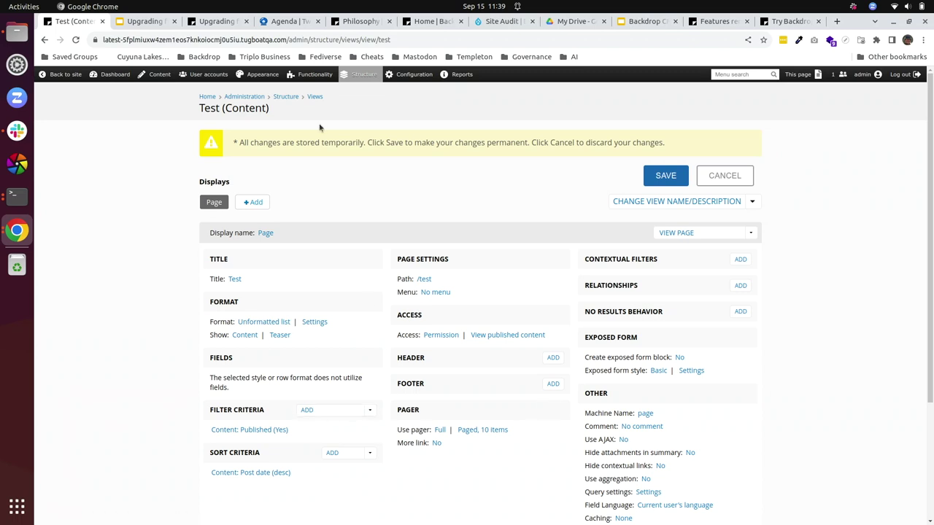
# Open the file management list of the site's content to examine the uploaded files
pyautogui.moveTo(115, 72)
pyautogui.moveTo(153, 74)
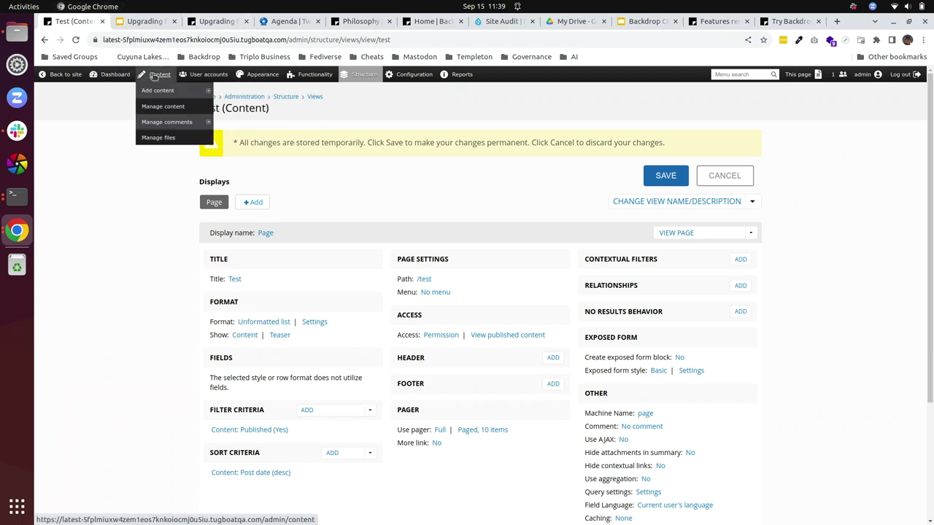
pyautogui.click(160, 137)
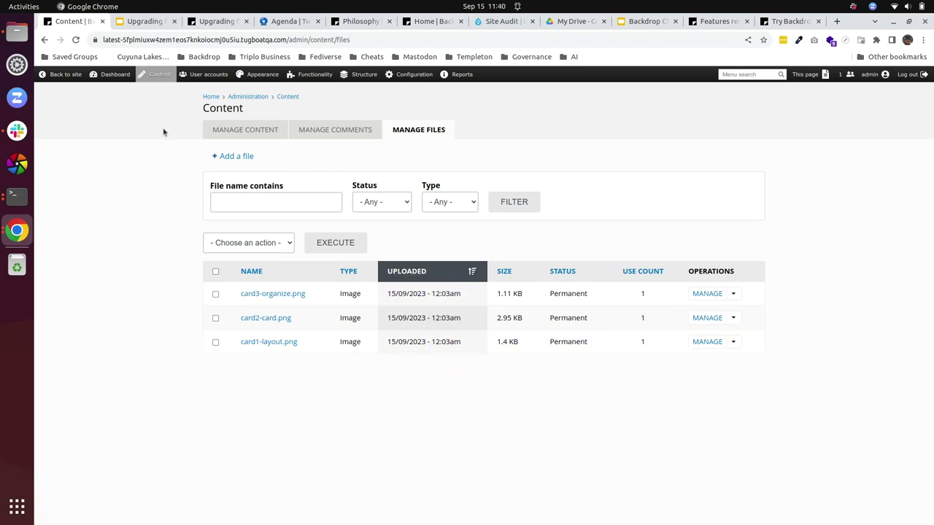
# Start a new content item of type Page and give it the title Test
pyautogui.moveTo(153, 75)
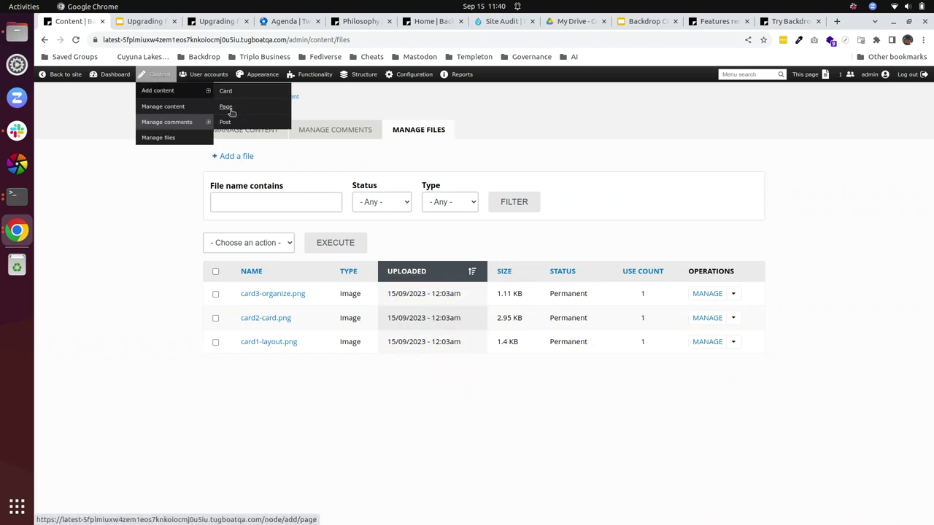
pyautogui.click(231, 112)
pyautogui.click(229, 158)
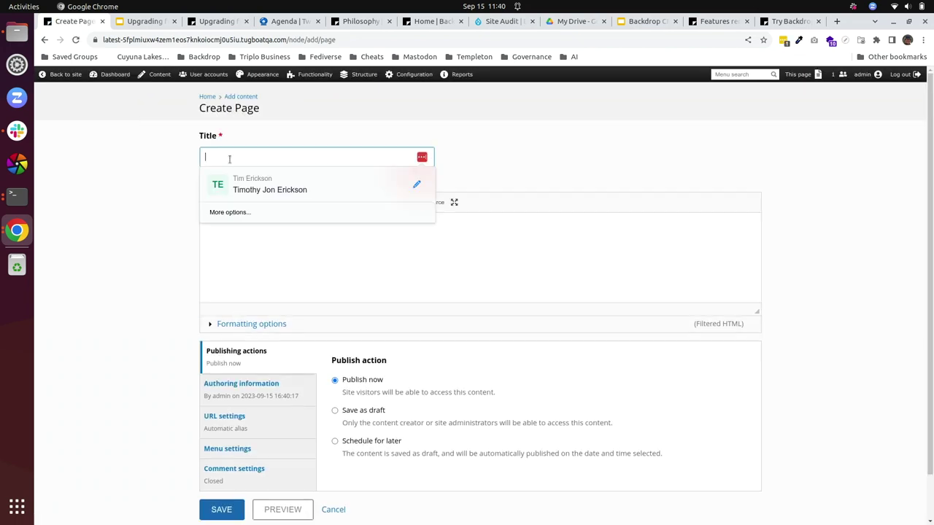
pyautogui.write('Test')
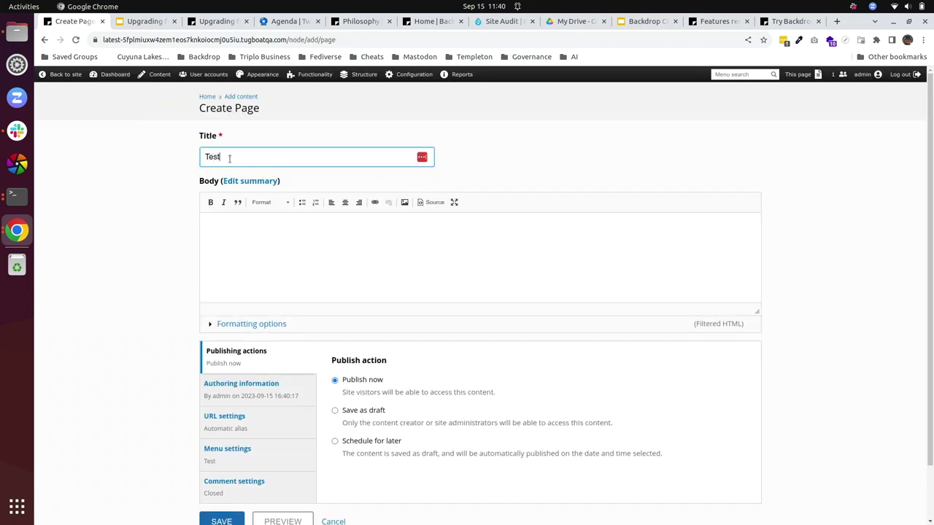
pyautogui.scroll(-2, 309, 300)
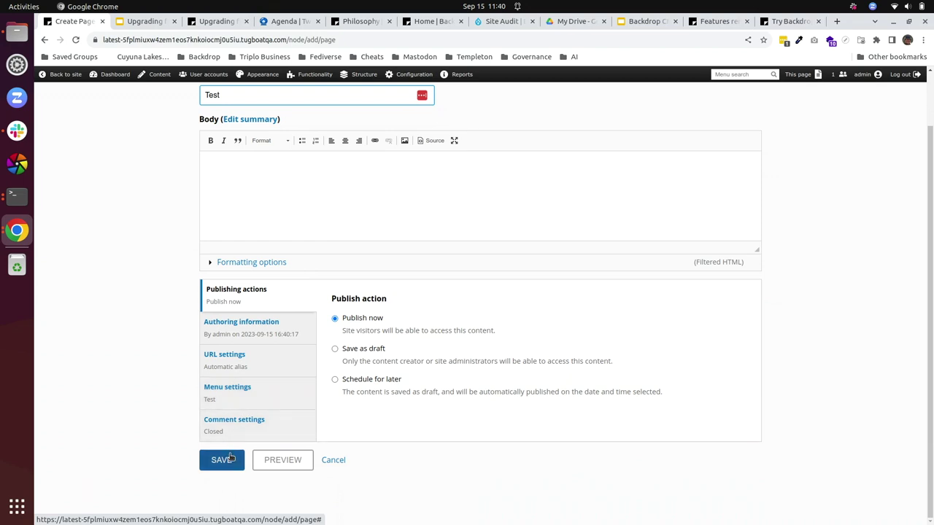
# Place the cursor in the page body and open the dialog for inserting an image
pyautogui.click(260, 202)
pyautogui.scroll(2, 295, 223)
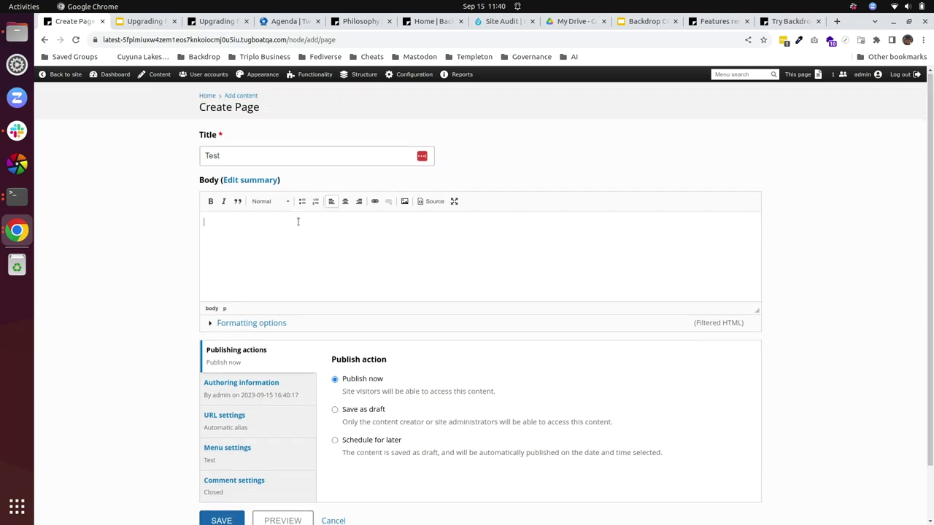
pyautogui.scroll(-2, 297, 222)
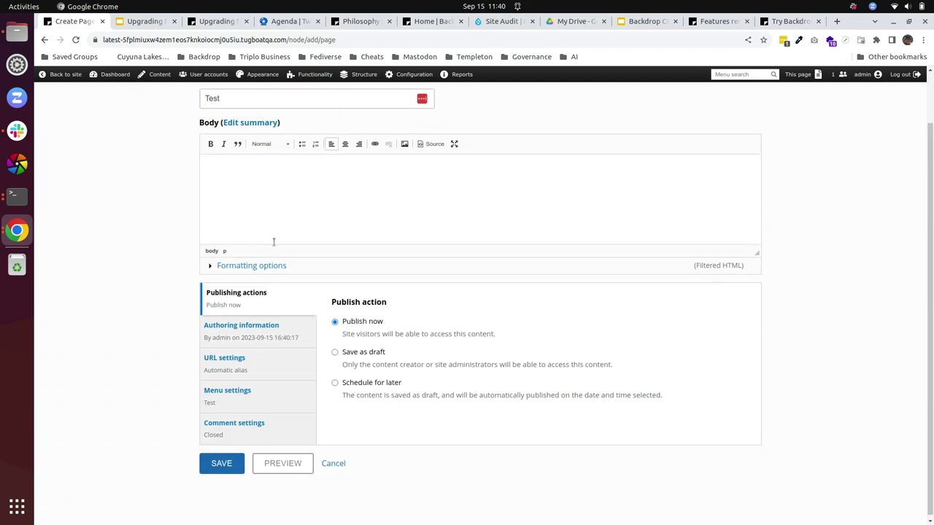
pyautogui.click(404, 145)
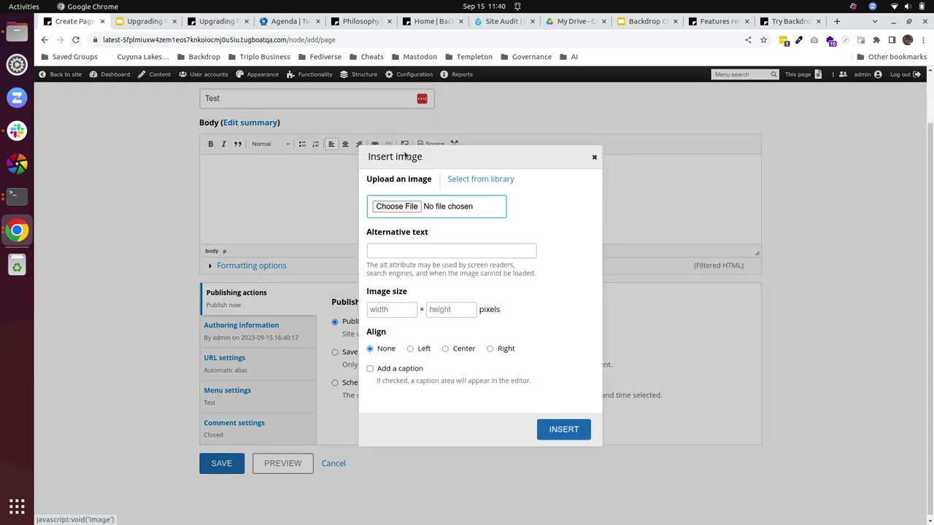
# Compare the image library with the upload option in the image dialog, ending on the upload option
pyautogui.click(484, 180)
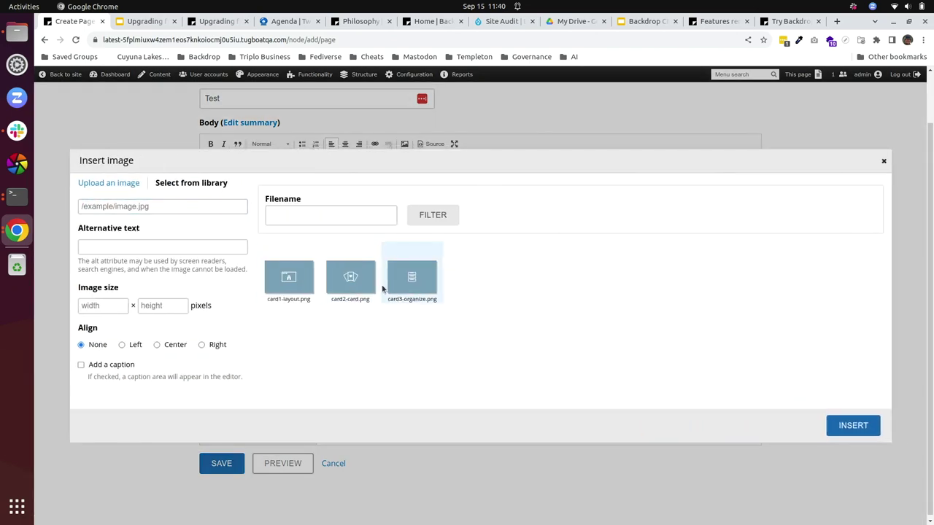
pyautogui.click(124, 183)
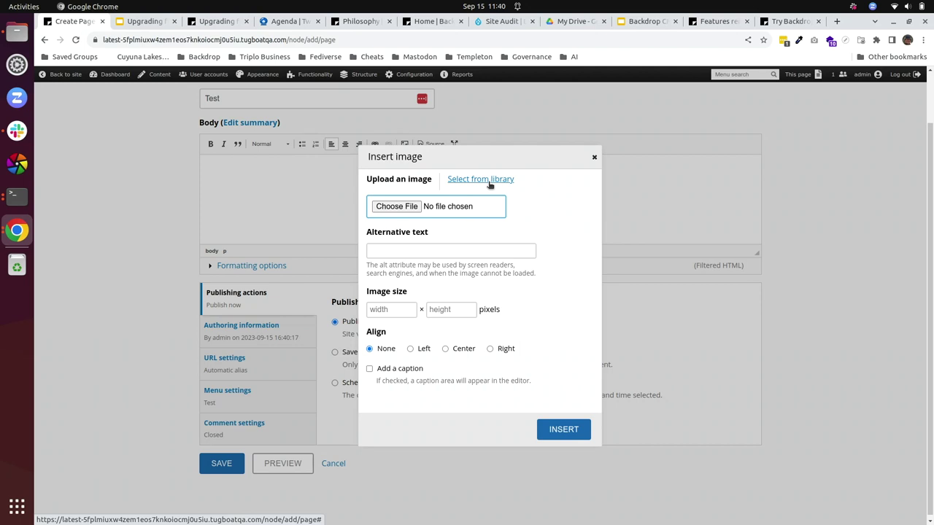
pyautogui.click(490, 180)
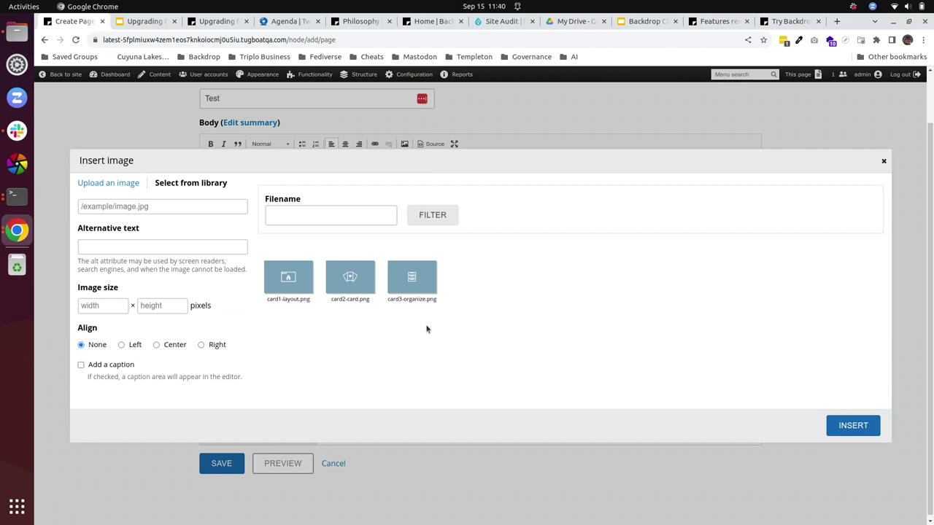
pyautogui.click(114, 182)
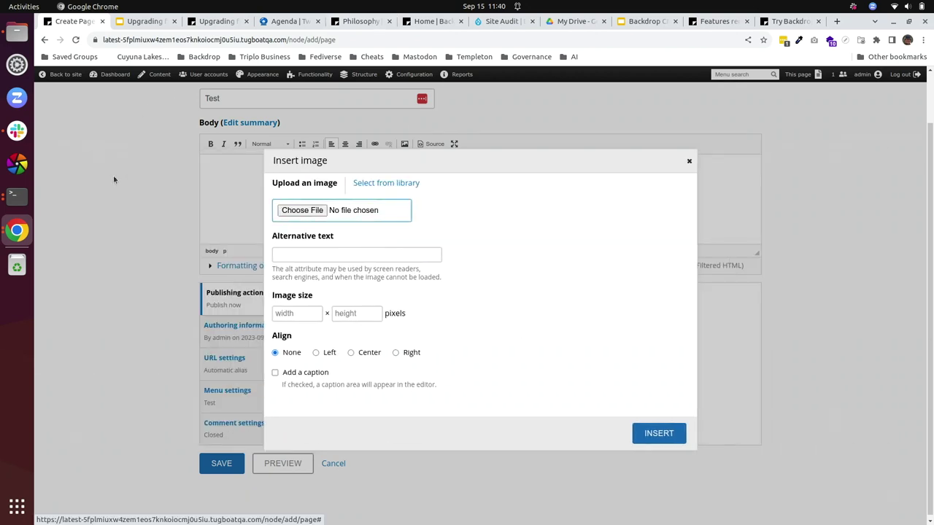
# Start choosing an image file to upload and browse the Pictures folder
pyautogui.click(387, 208)
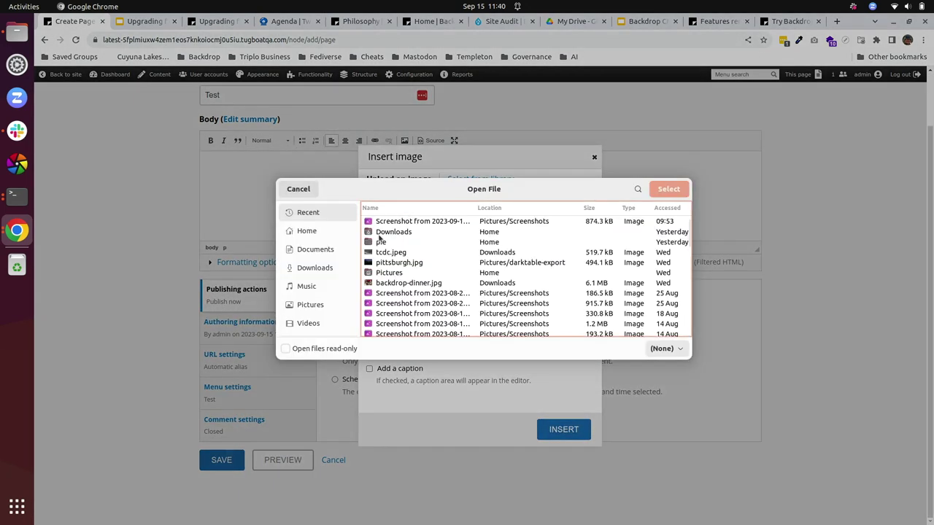
pyautogui.click(322, 305)
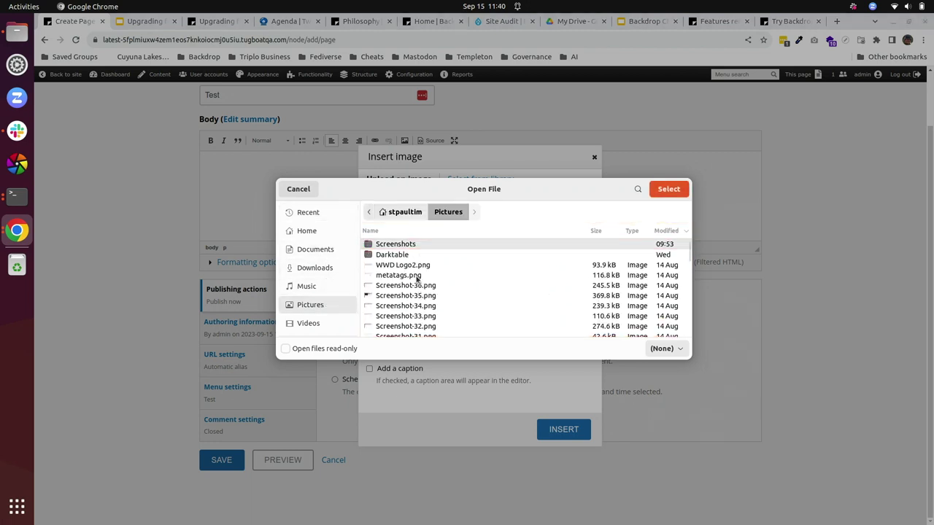
pyautogui.scroll(-6, 418, 278)
pyautogui.scroll(4, 416, 275)
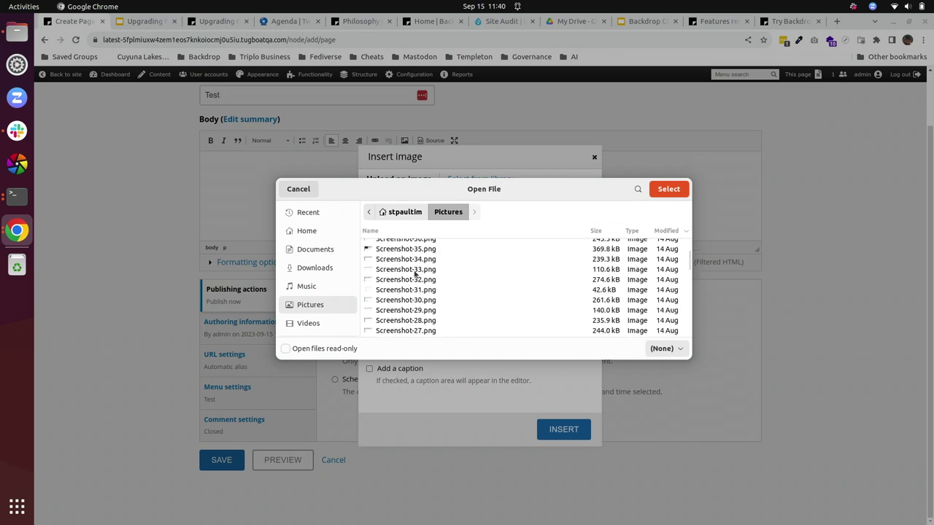
pyautogui.scroll(2, 414, 275)
pyautogui.click(408, 255)
pyautogui.doubleClick(410, 255)
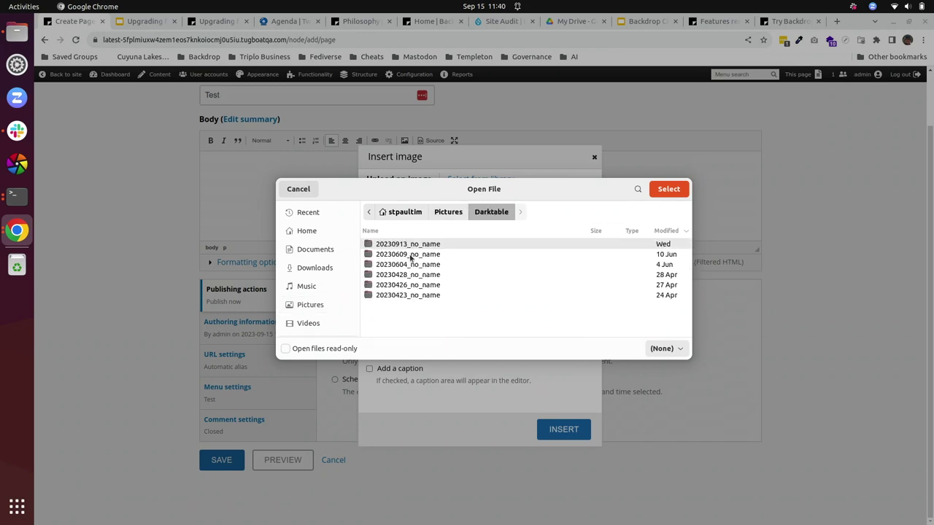
pyautogui.press('Return')
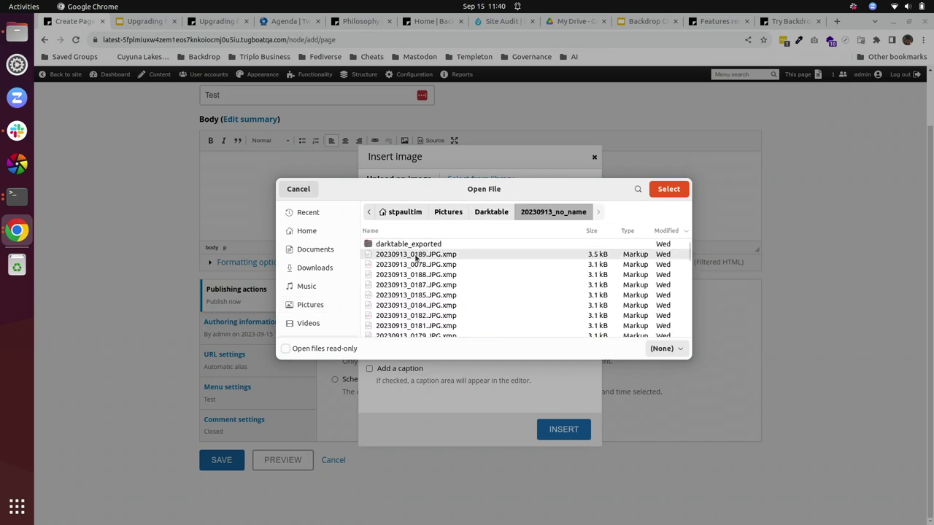
pyautogui.click(486, 211)
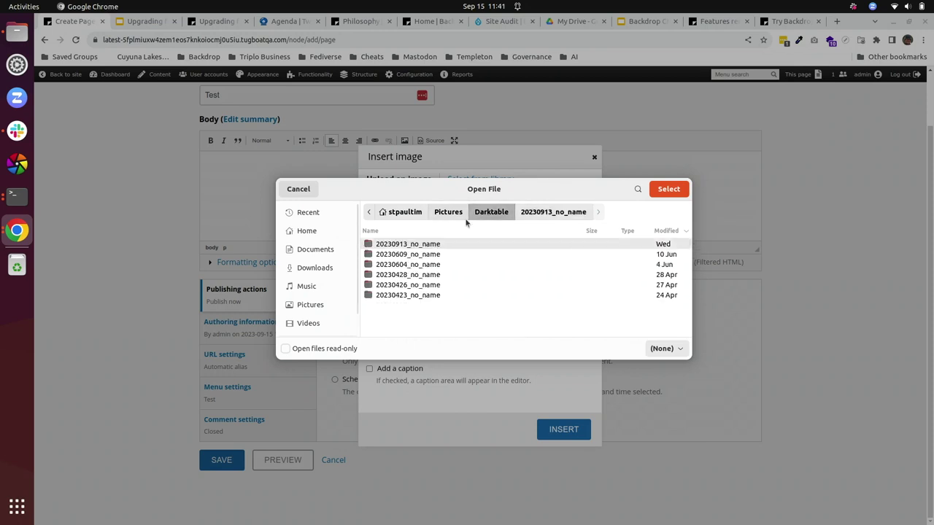
pyautogui.click(450, 210)
# Upload Screenshot-31.png from the Pictures folder and insert it into the body of the Test page
pyautogui.scroll(-3, 409, 299)
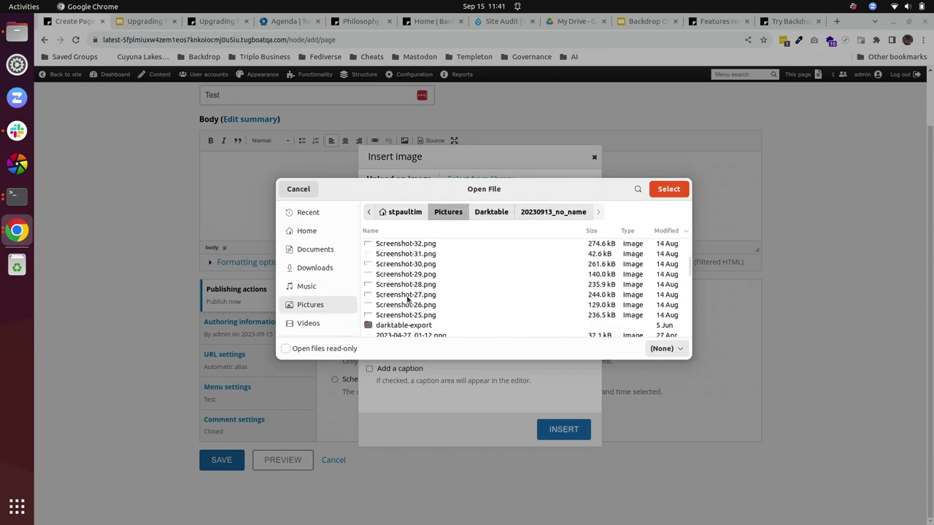
pyautogui.scroll(-10, 408, 298)
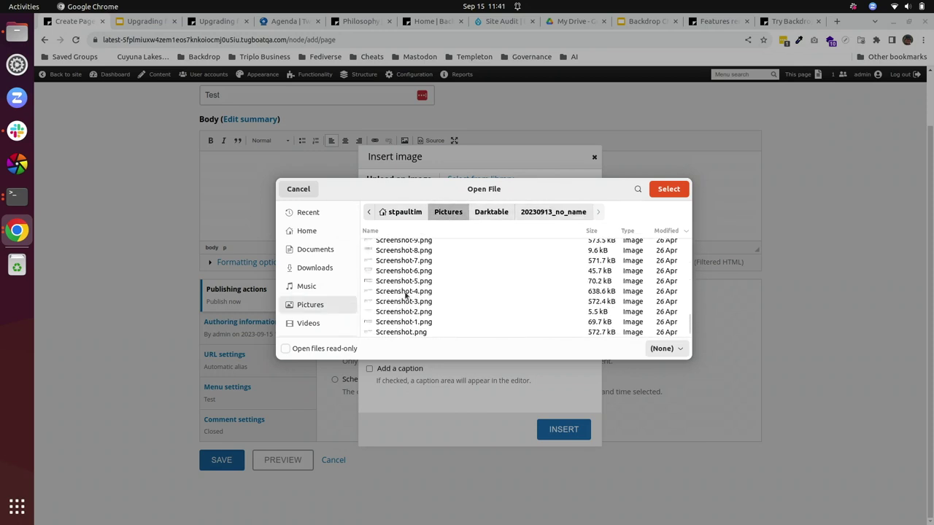
pyautogui.scroll(8, 407, 296)
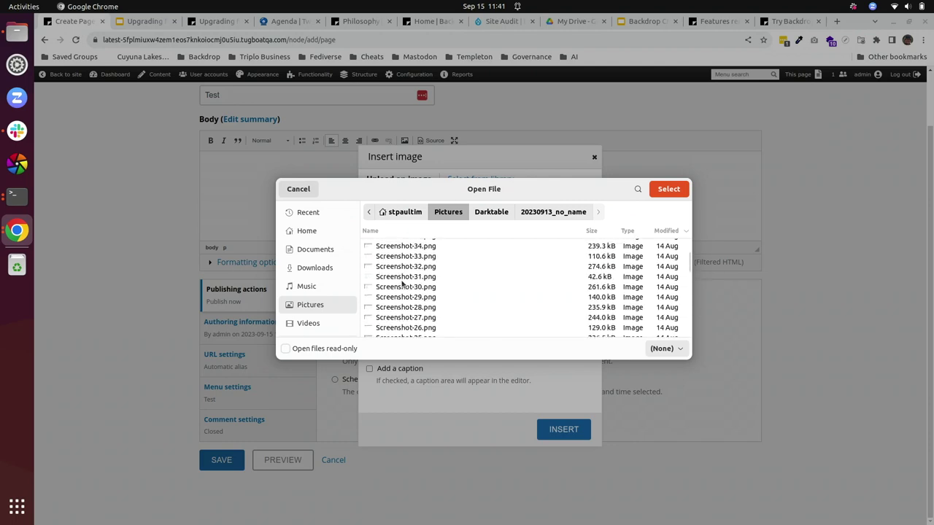
pyautogui.click(402, 284)
pyautogui.click(659, 190)
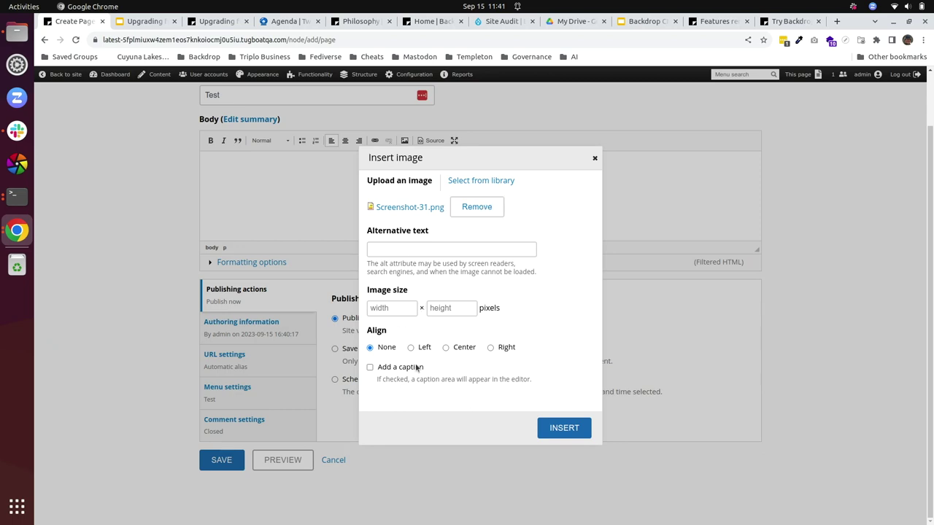
pyautogui.click(563, 427)
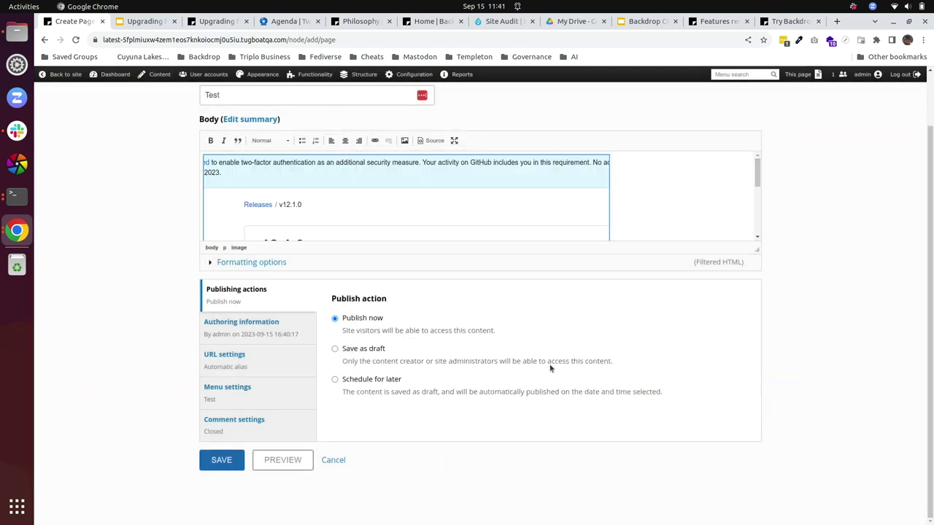
pyautogui.scroll(-3, 499, 212)
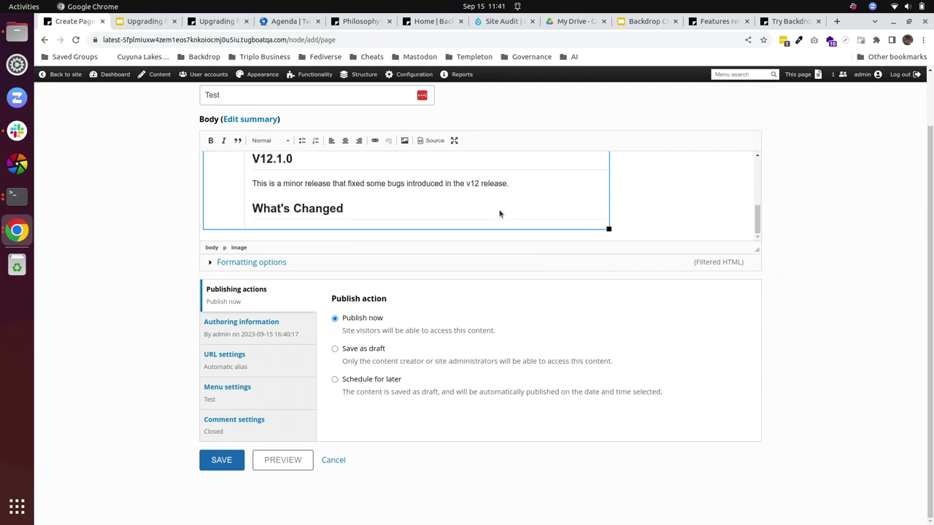
pyautogui.scroll(2, 499, 213)
pyautogui.scroll(1, 499, 214)
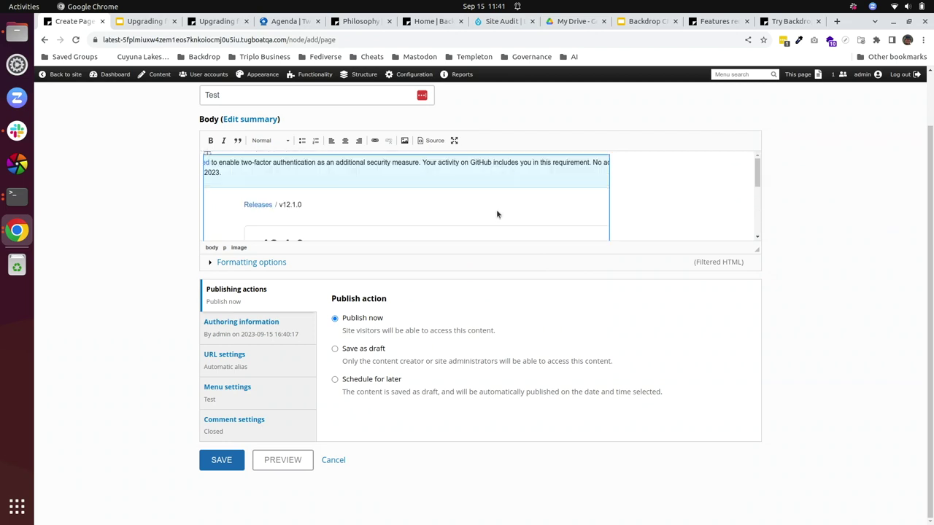
# Save the Test page with its inserted image and review the published page
pyautogui.scroll(-3, 496, 212)
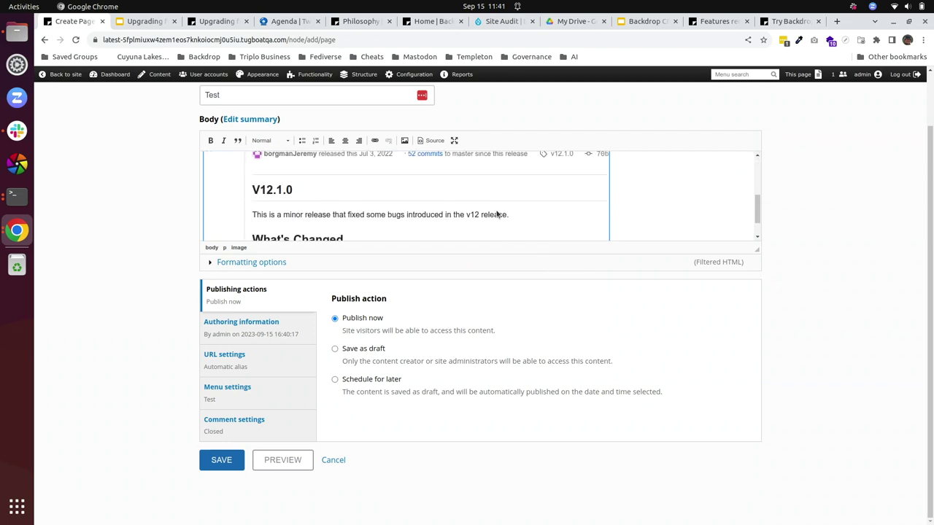
pyautogui.click(223, 461)
pyautogui.scroll(-3, 438, 313)
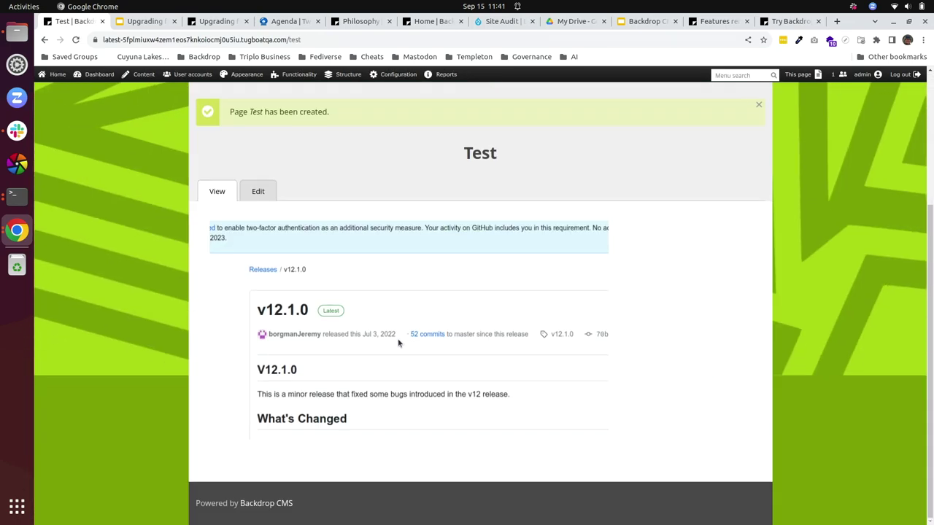
pyautogui.scroll(3, 401, 291)
pyautogui.scroll(-1, 265, 285)
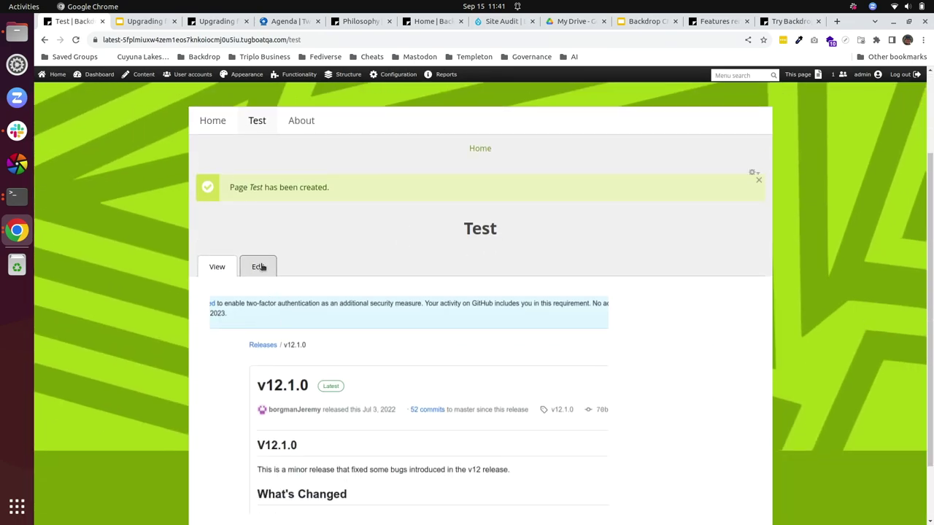
# Open the Test page for editing and view the image library available for inserting into its body
pyautogui.click(260, 267)
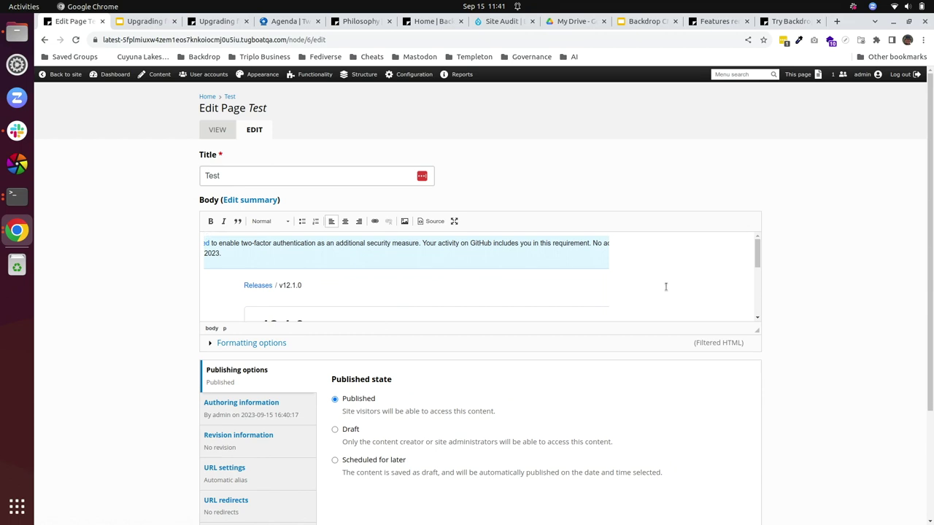
pyautogui.scroll(-5, 665, 287)
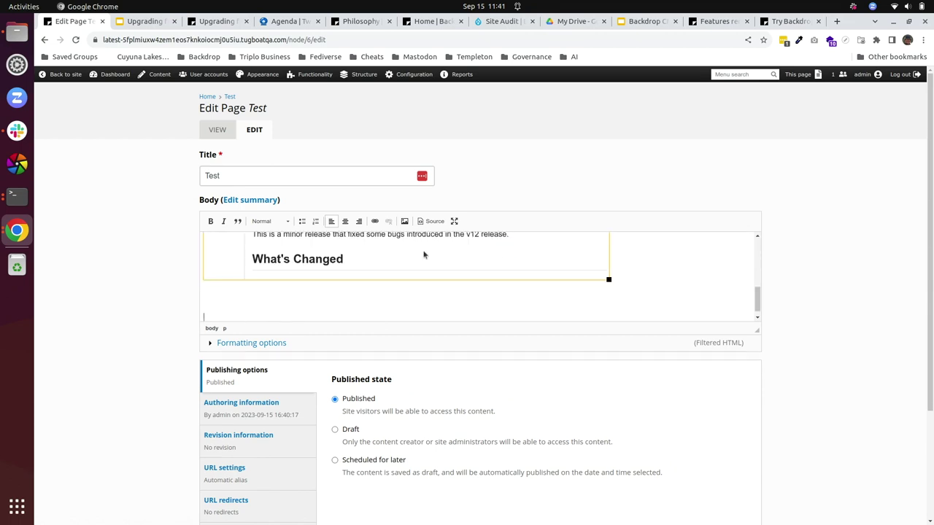
pyautogui.click(404, 221)
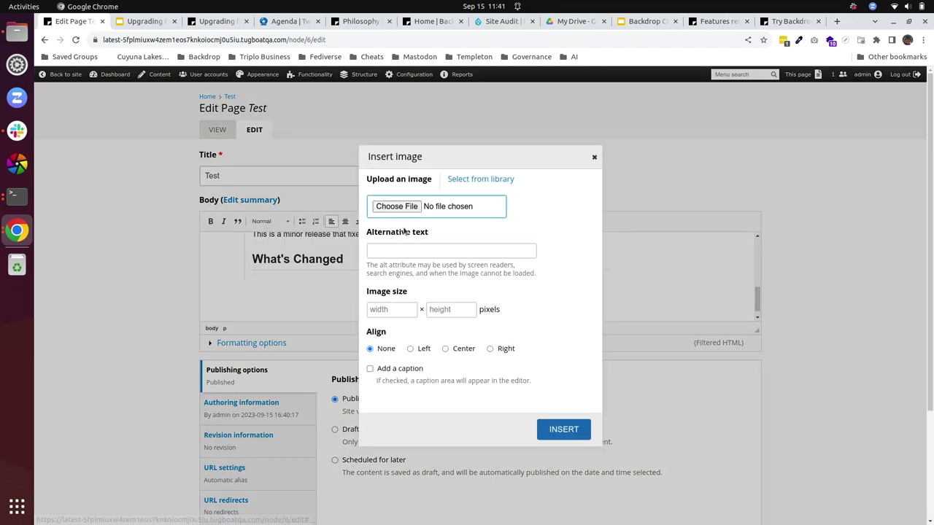
pyautogui.click(473, 184)
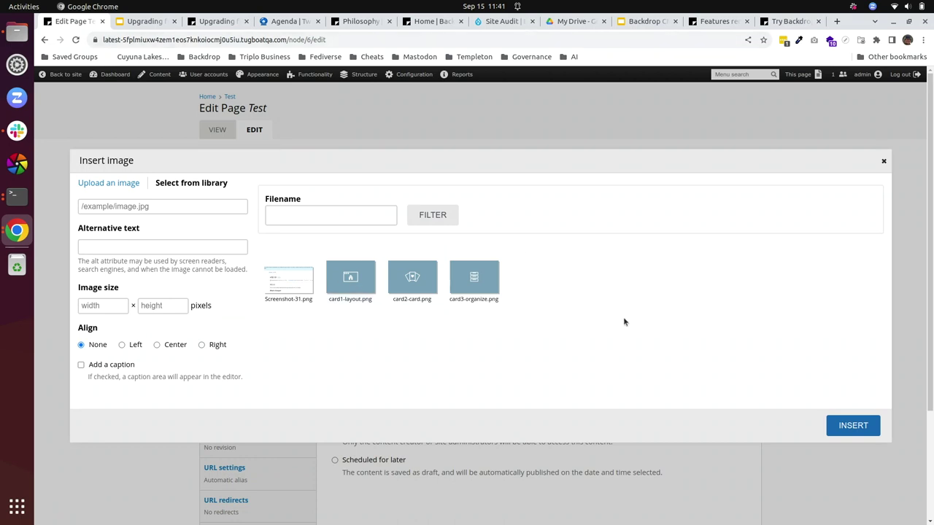
pyautogui.click(853, 426)
# Start a new Card and enter a first name as its title
pyautogui.moveTo(224, 80)
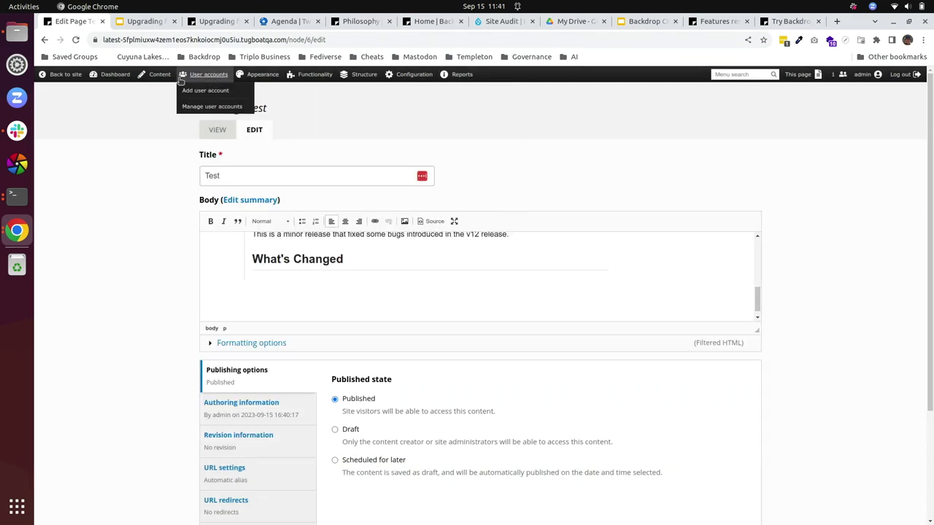
pyautogui.moveTo(157, 74)
pyautogui.click(228, 93)
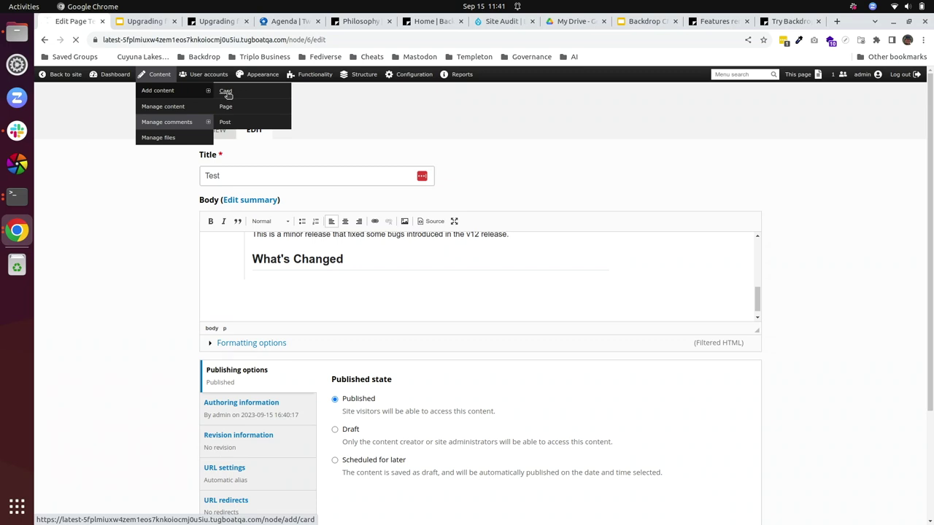
pyautogui.click(255, 154)
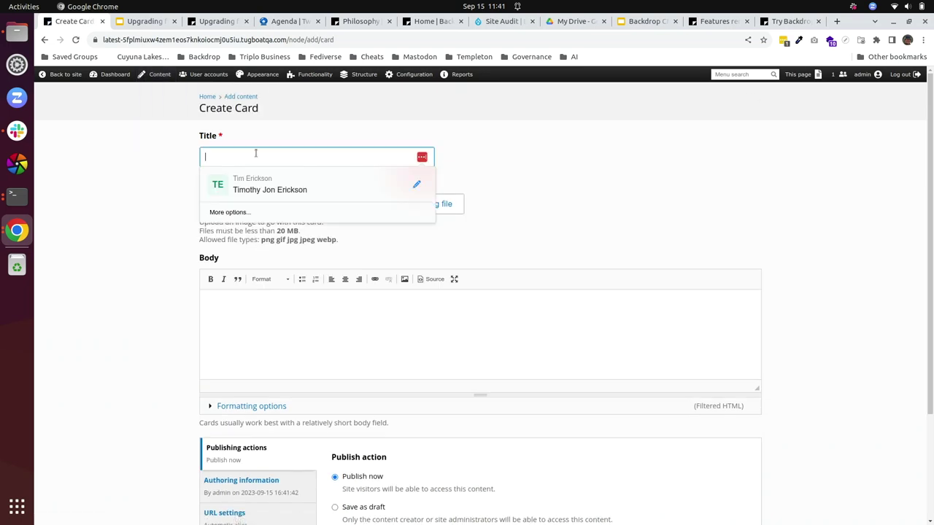
pyautogui.write('Tim')
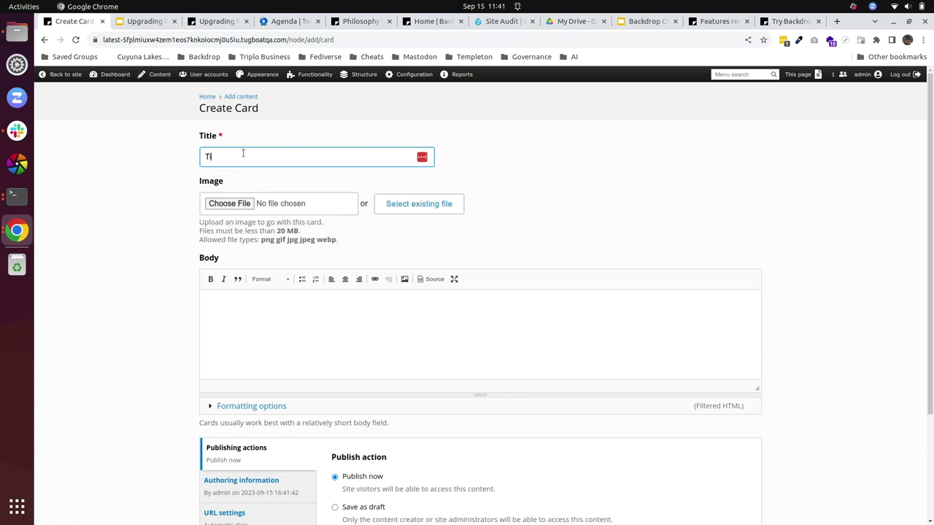
pyautogui.write('test')
pyautogui.press('BackSpace')
pyautogui.press('BackSpace')
pyautogui.write('m')
# Set the card's image to the existing file Screenshot-31.png from the image library
pyautogui.click(227, 204)
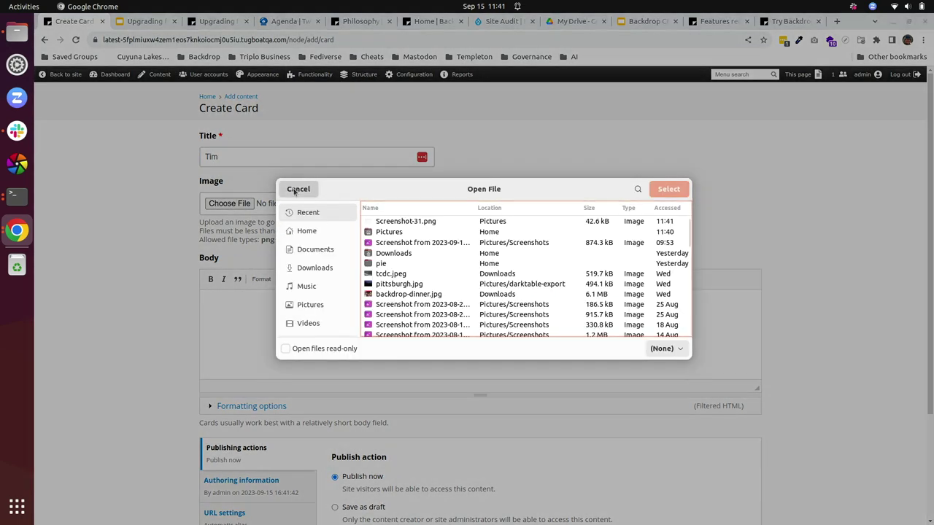
pyautogui.click(299, 189)
pyautogui.click(422, 202)
pyautogui.click(117, 328)
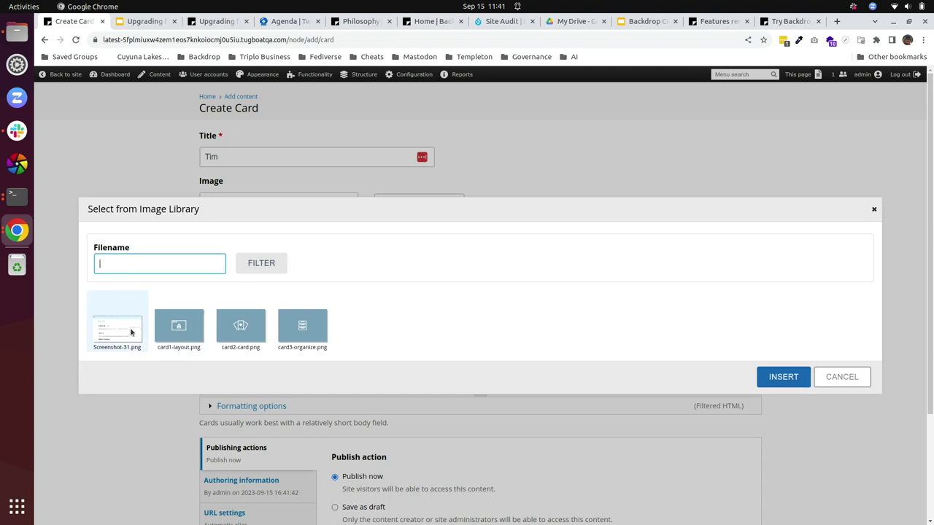
pyautogui.click(786, 379)
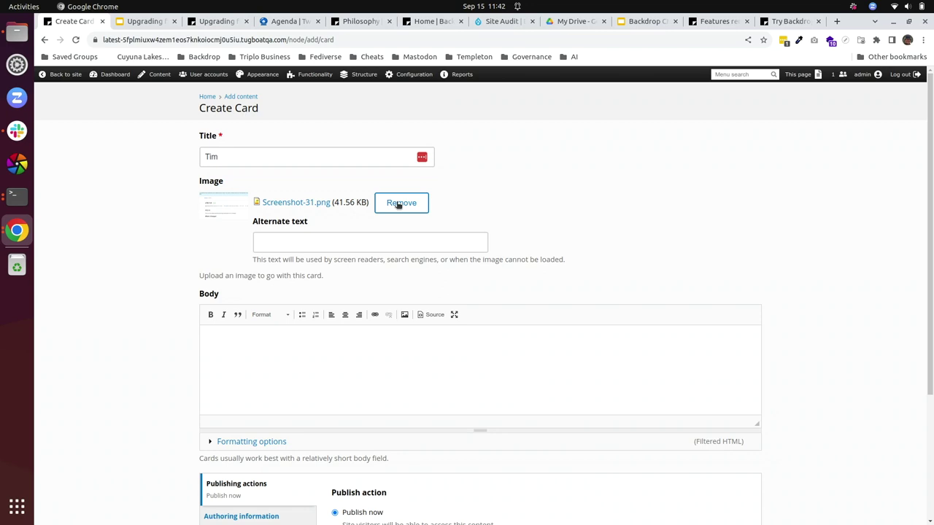
# Save the card with Publish now selected and review its published view
pyautogui.scroll(-5, 313, 343)
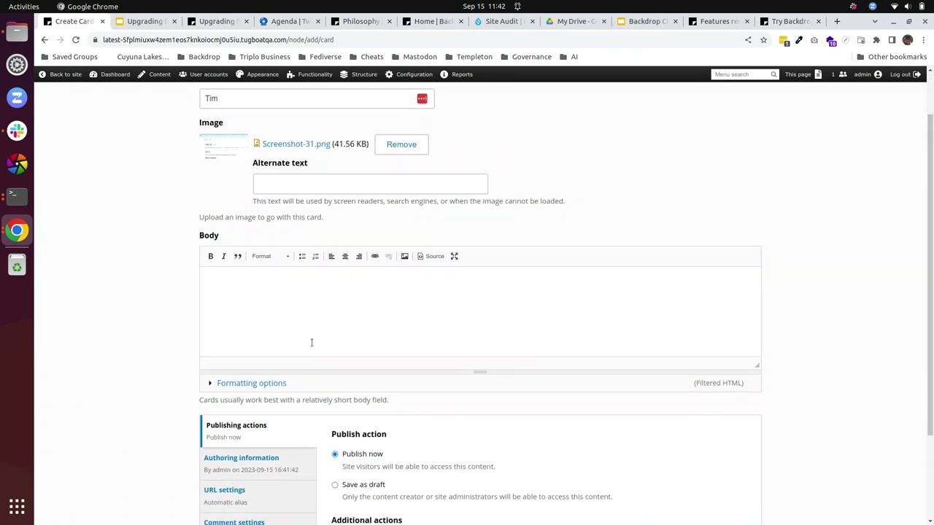
pyautogui.click(225, 461)
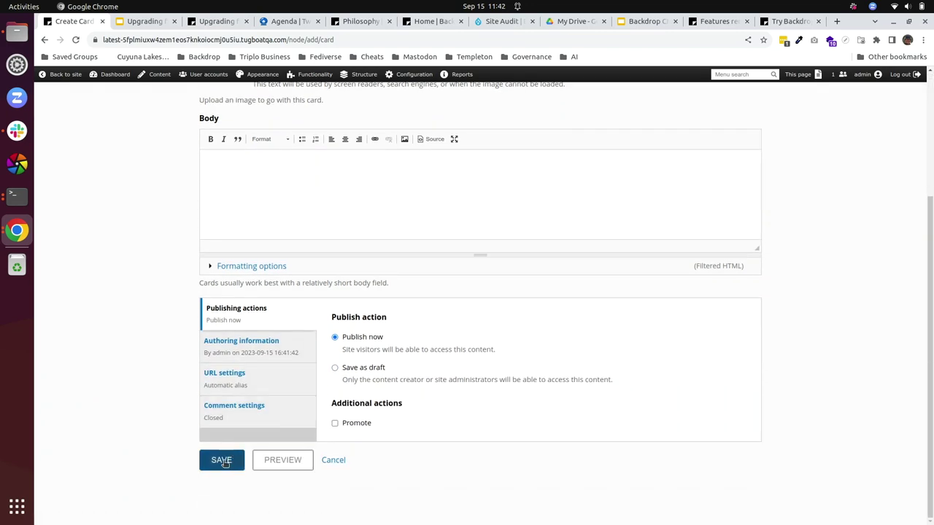
pyautogui.scroll(-3, 351, 380)
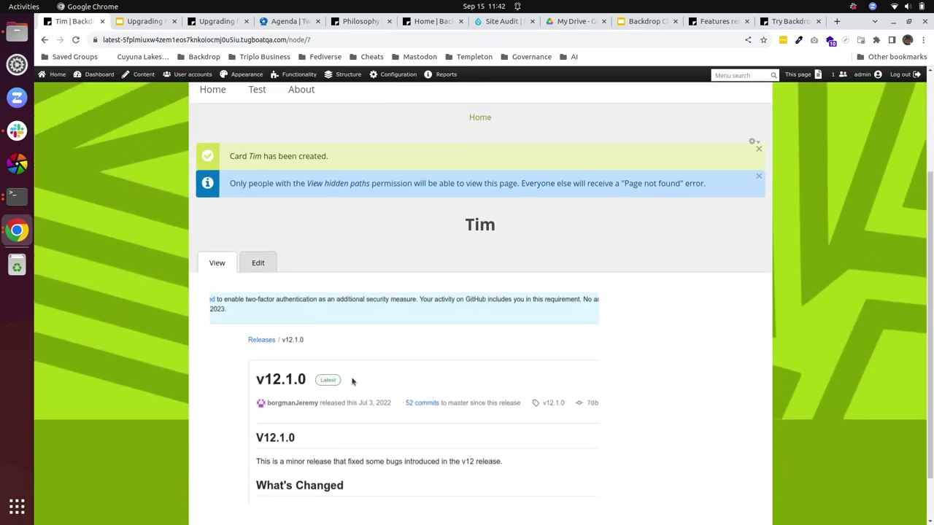
pyautogui.scroll(3, 352, 380)
# Go to the site's home page and look over the cards displayed there
pyautogui.click(229, 159)
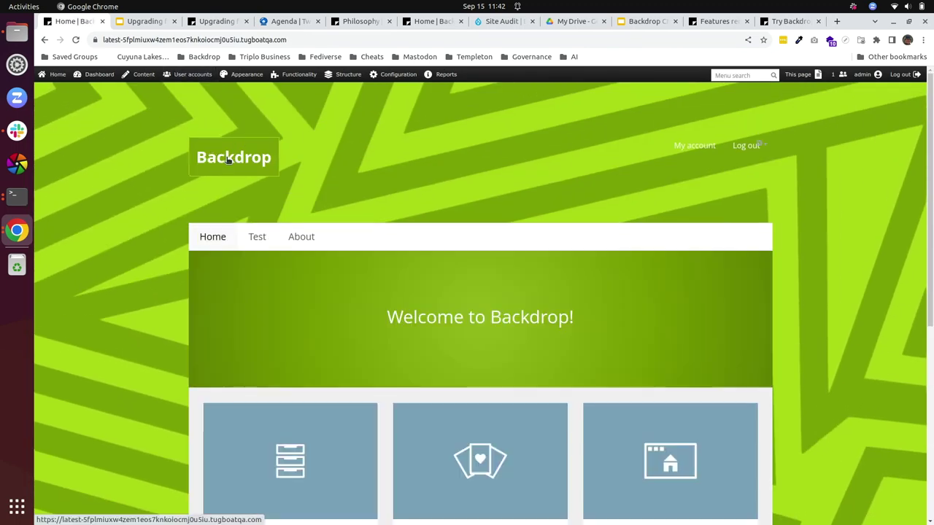
pyautogui.scroll(-4, 283, 179)
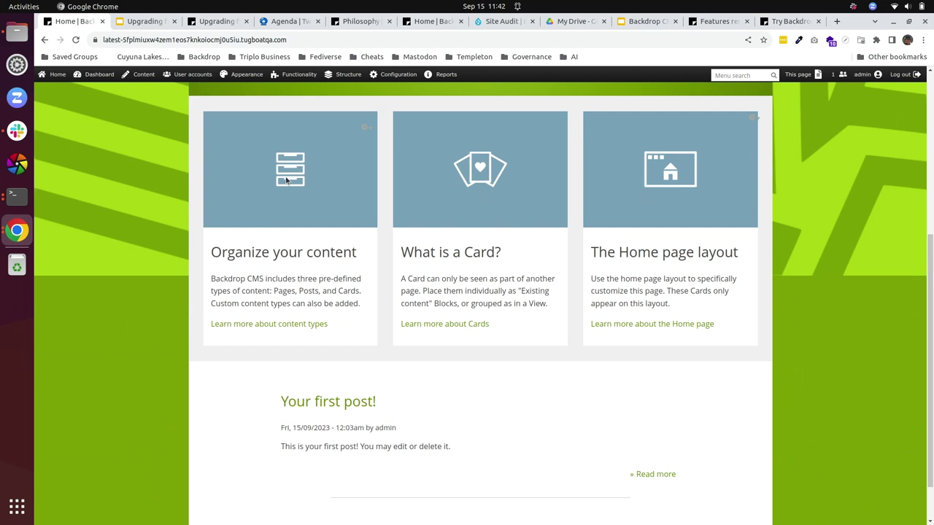
pyautogui.scroll(3, 285, 181)
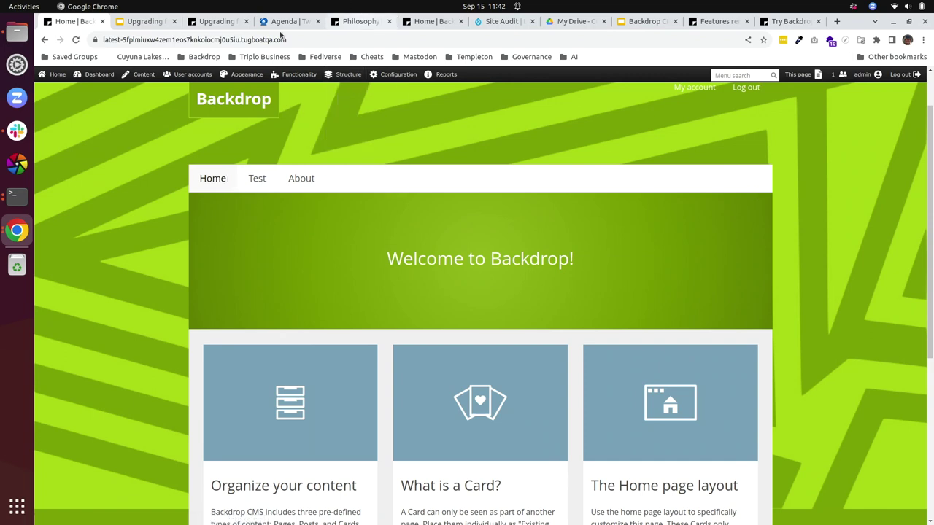
# Review the managed files list and the site's configured file types
pyautogui.moveTo(156, 77)
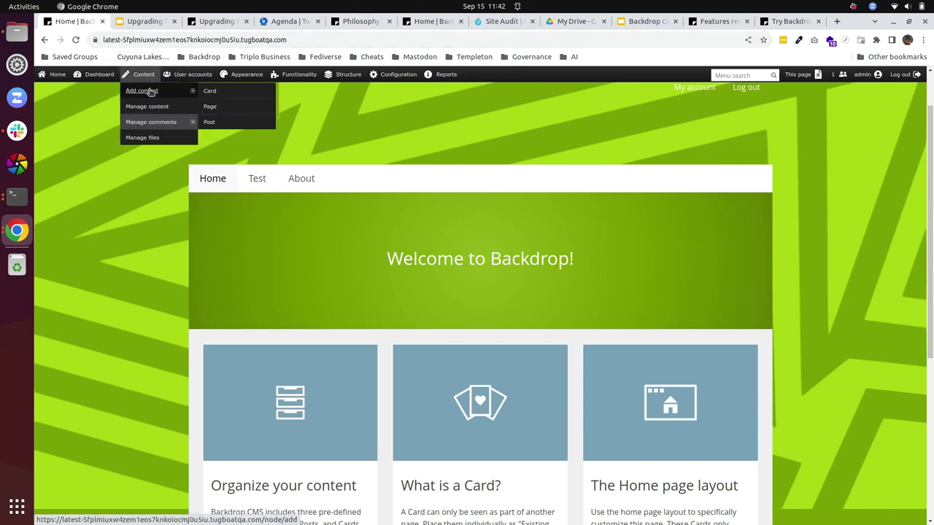
pyautogui.click(146, 137)
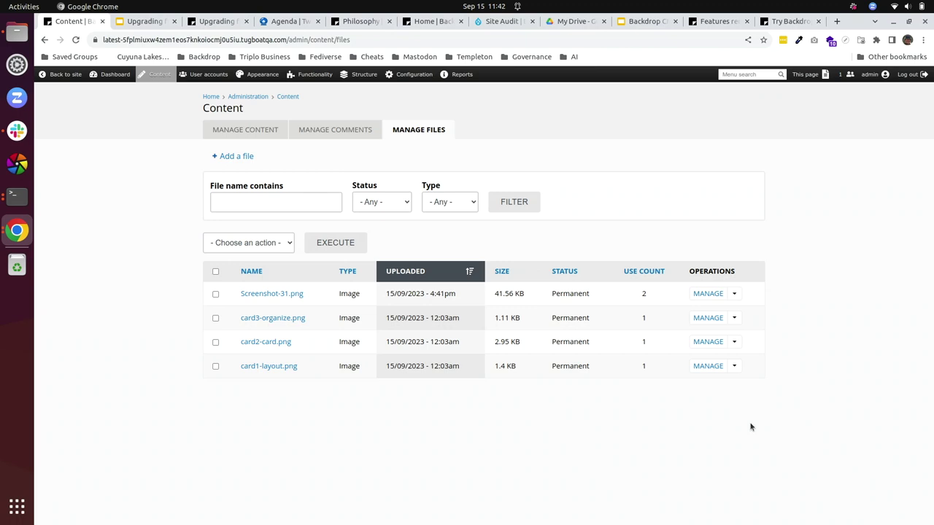
pyautogui.click(371, 76)
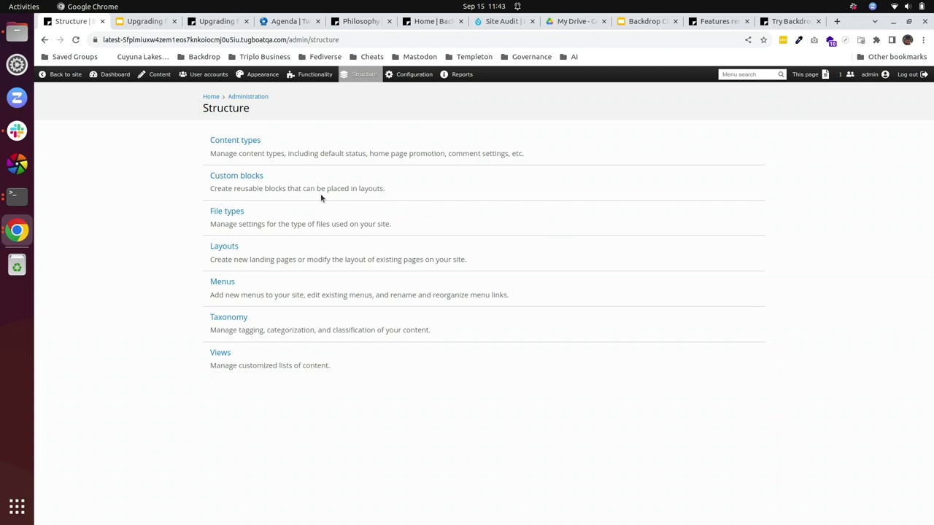
pyautogui.click(226, 214)
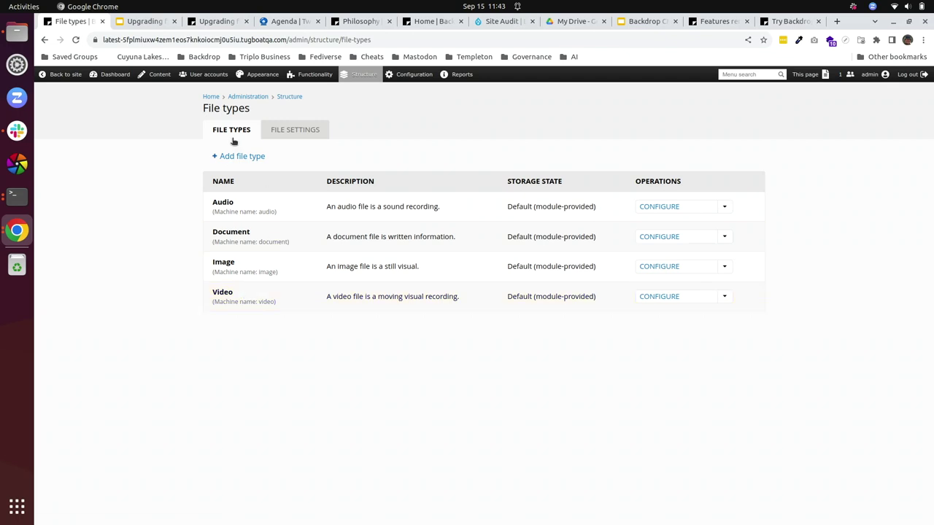
# Start a new Post from the content administration page and title it PDF
pyautogui.click(159, 75)
pyautogui.moveTo(170, 90)
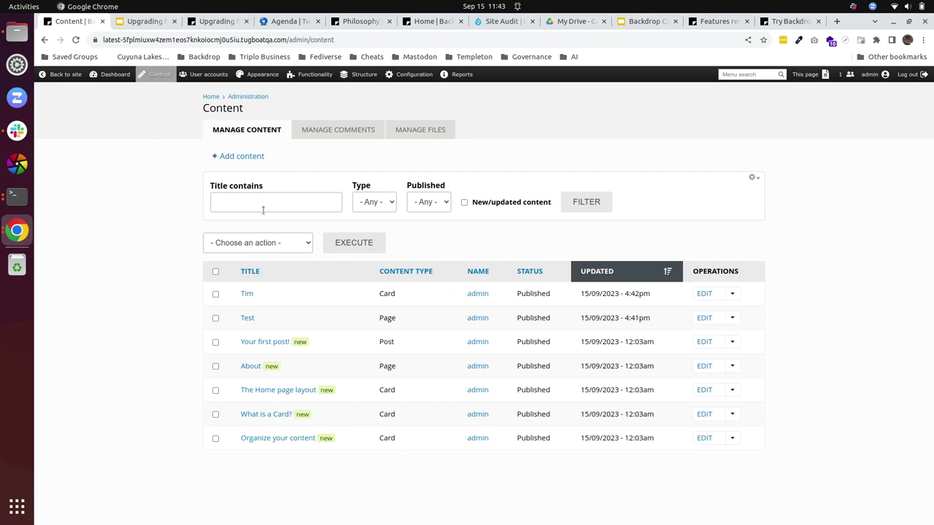
pyautogui.click(252, 157)
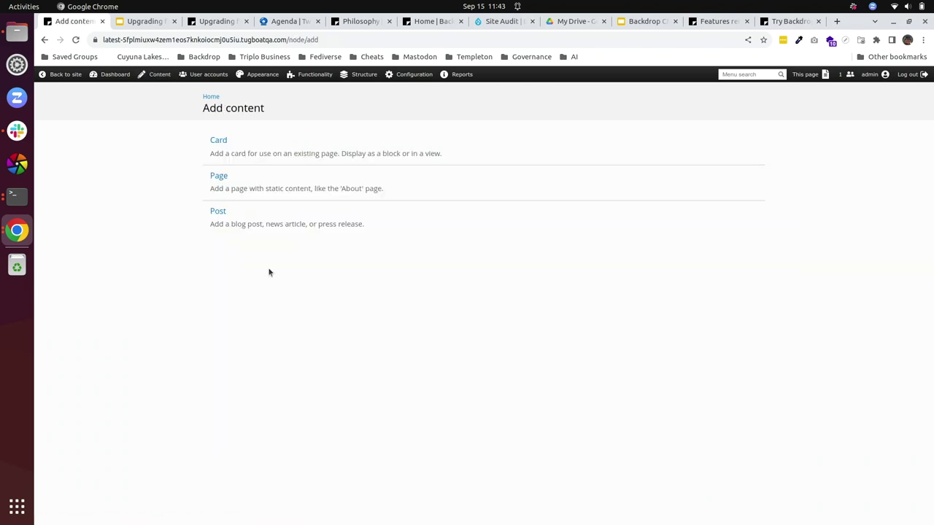
pyautogui.click(221, 211)
pyautogui.click(250, 155)
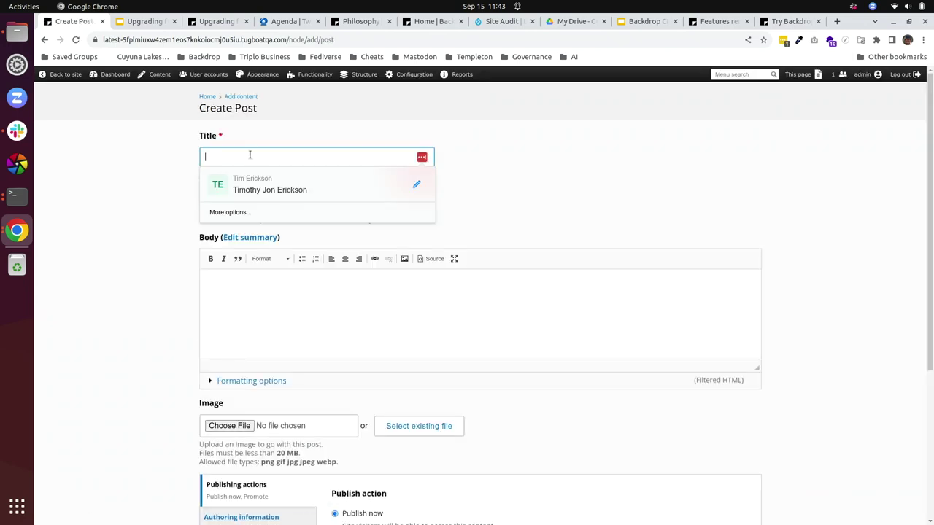
pyautogui.write('PDF')
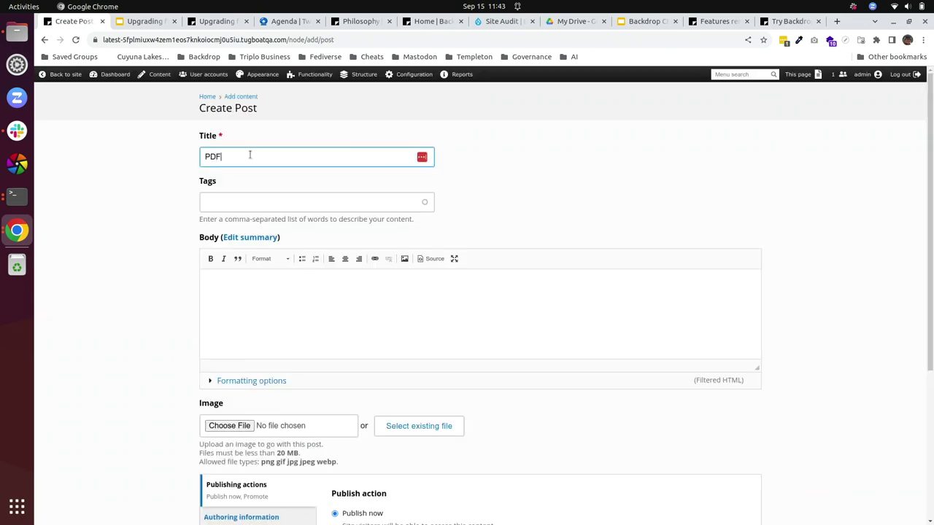
# Open the image insertion dialog for the post body and look through the recent files for one to upload, without choosing any
pyautogui.click(405, 259)
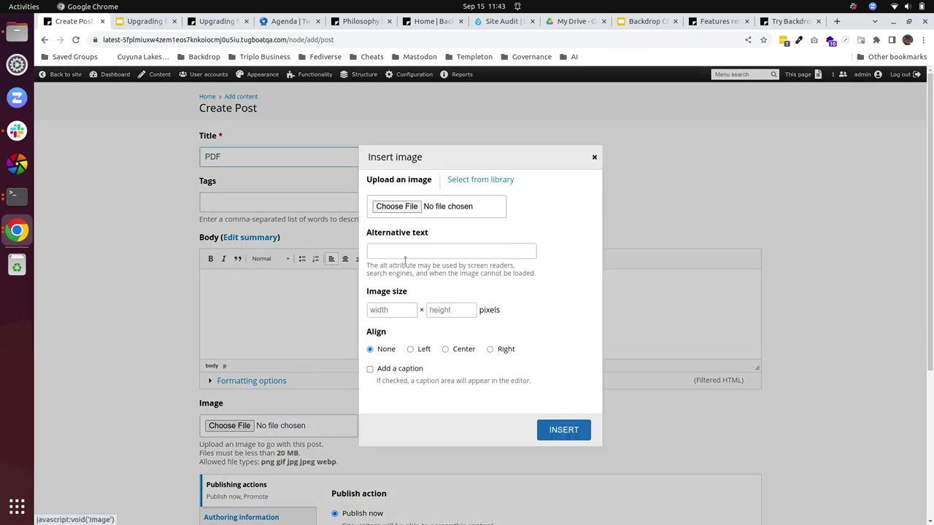
pyautogui.click(411, 207)
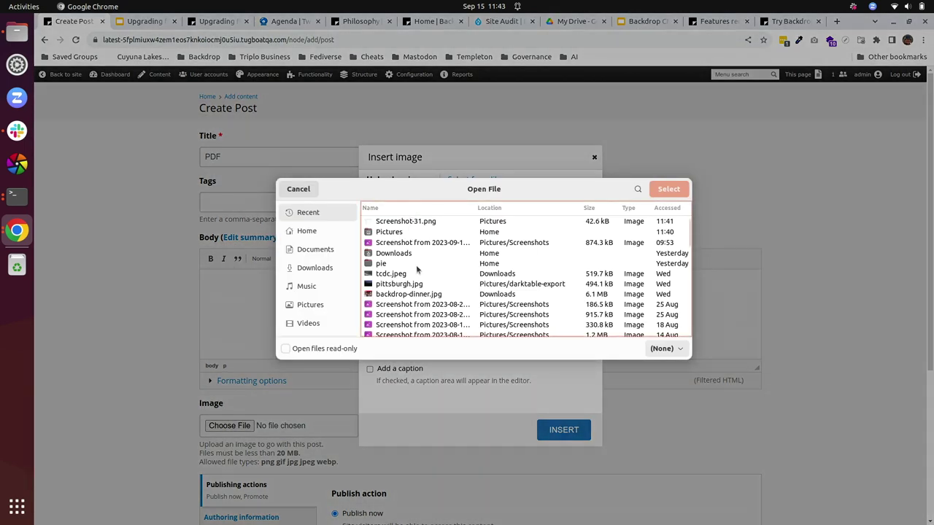
pyautogui.scroll(-5, 423, 268)
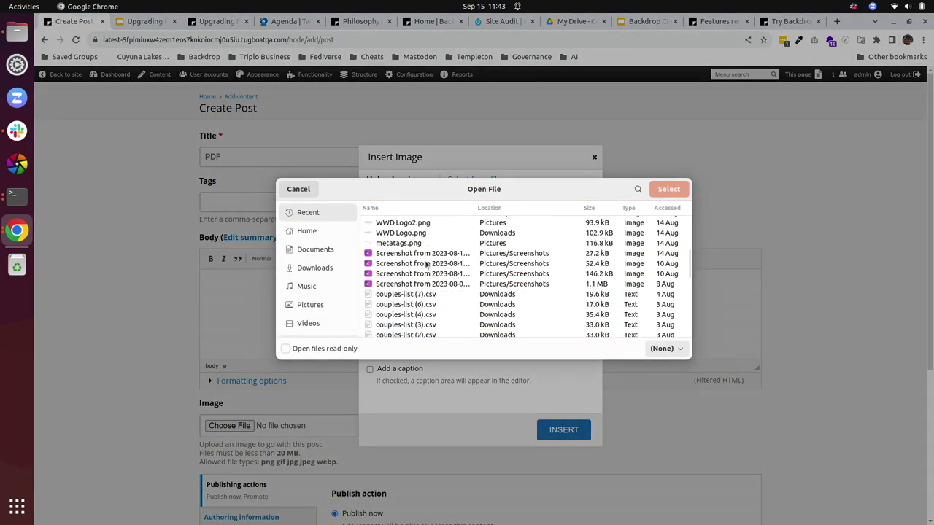
pyautogui.scroll(-5, 426, 265)
pyautogui.scroll(-5, 427, 265)
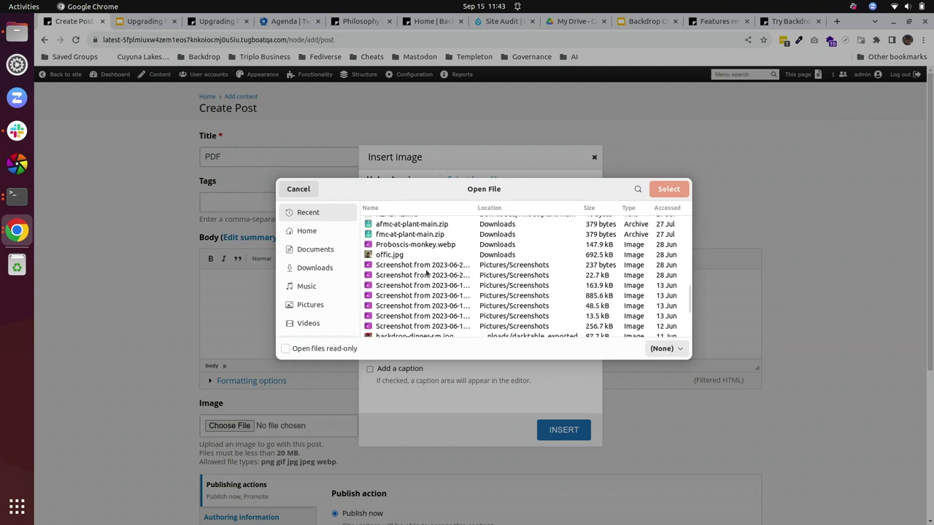
pyautogui.scroll(-1, 428, 272)
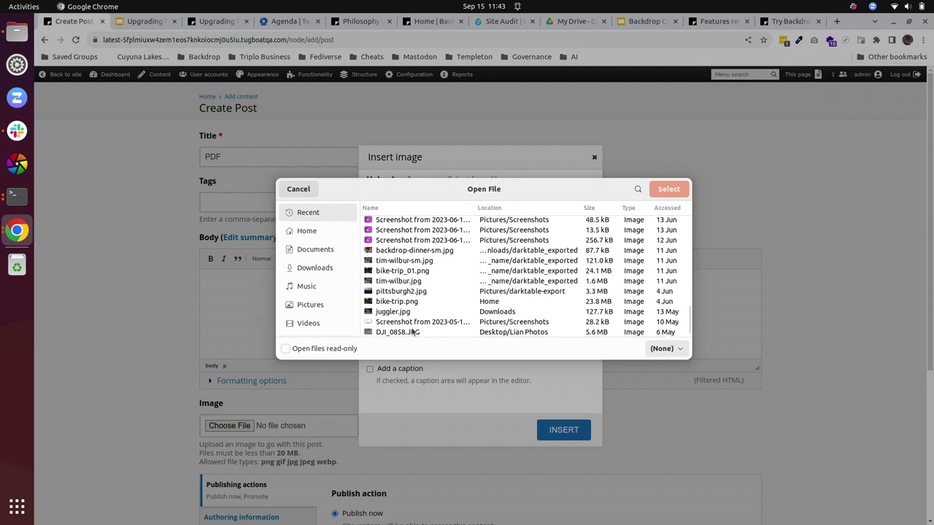
pyautogui.scroll(2, 421, 314)
pyautogui.scroll(10, 422, 312)
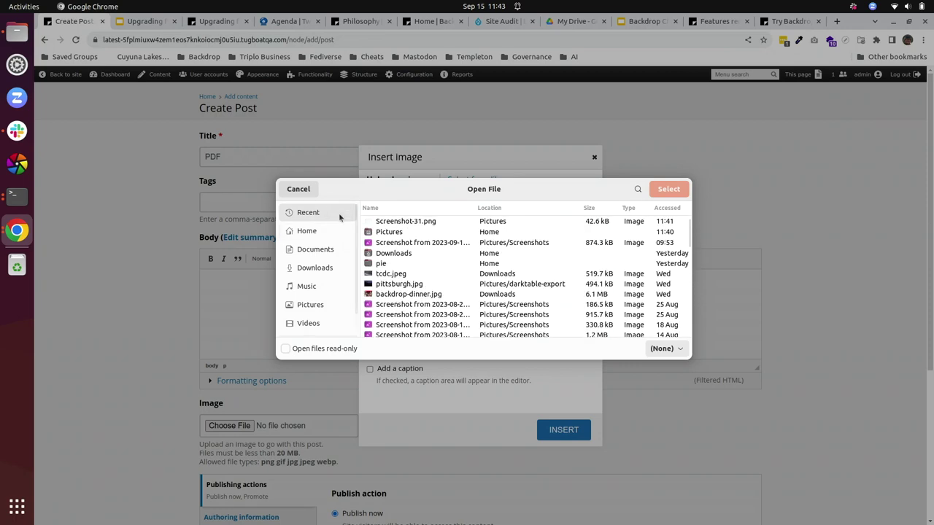
pyautogui.click(306, 189)
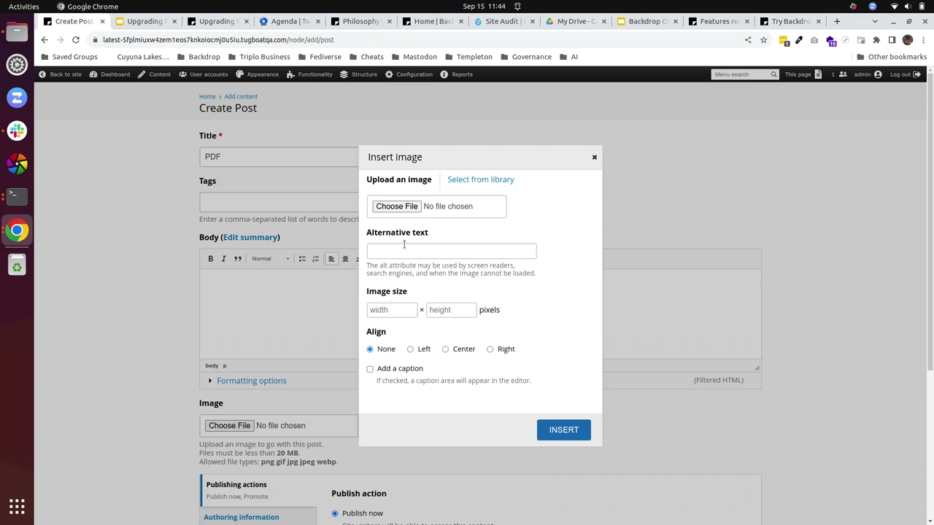
# Check the Steps to Upgrade slide, then switch to the Backdrop documentation page on upgrading from Drupal 7 and review the upgrade path and benefits
pyautogui.click(140, 24)
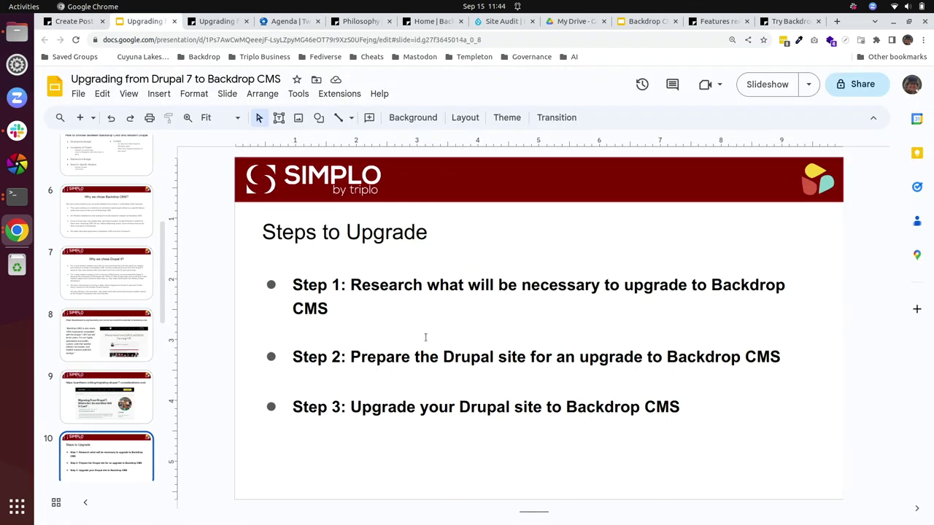
pyautogui.click(219, 22)
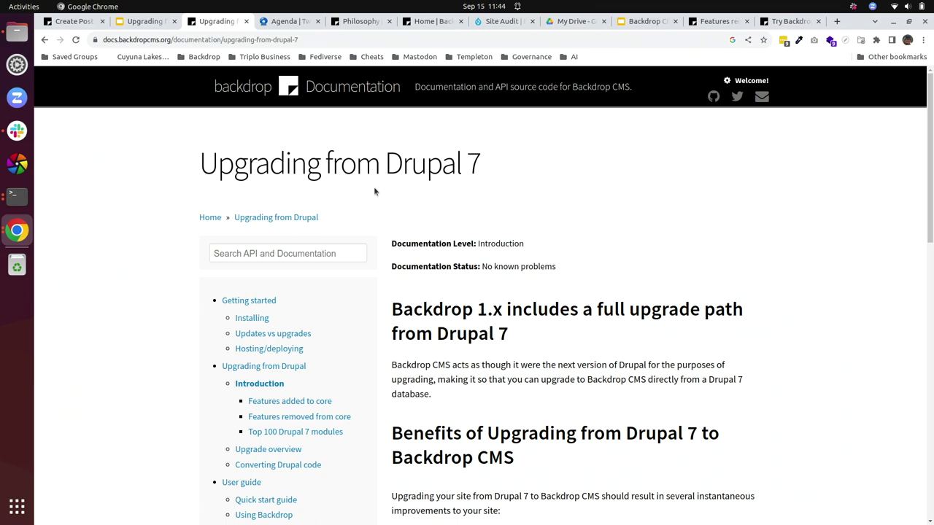
pyautogui.scroll(-5, 375, 192)
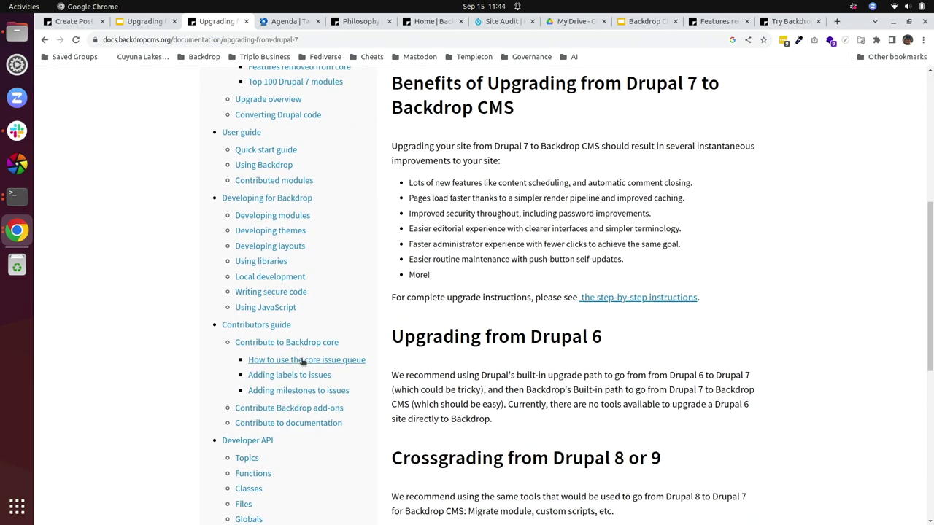
pyautogui.scroll(5, 299, 348)
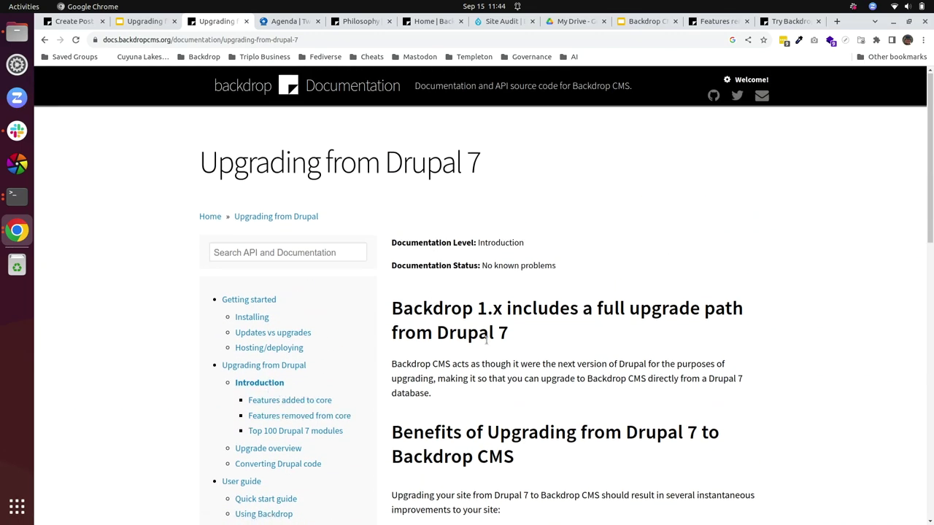
pyautogui.scroll(-3, 438, 306)
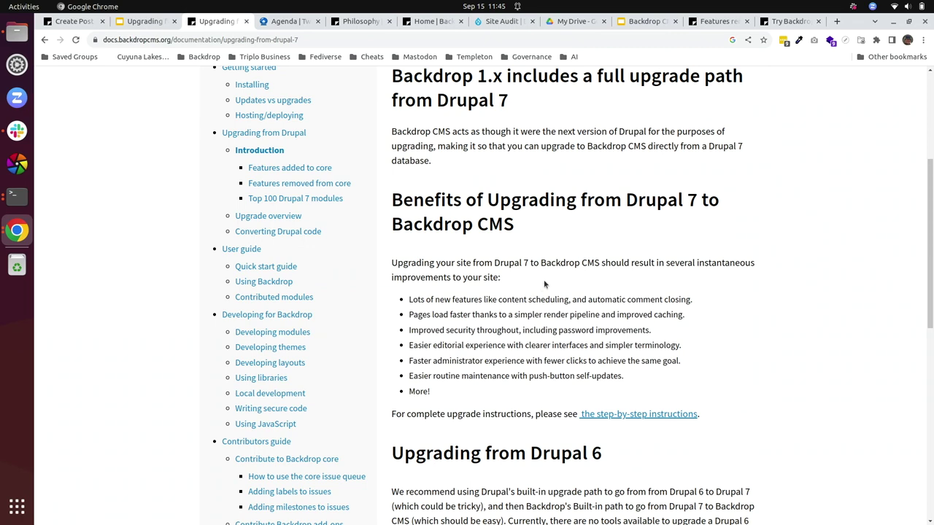
pyautogui.scroll(-3, 544, 279)
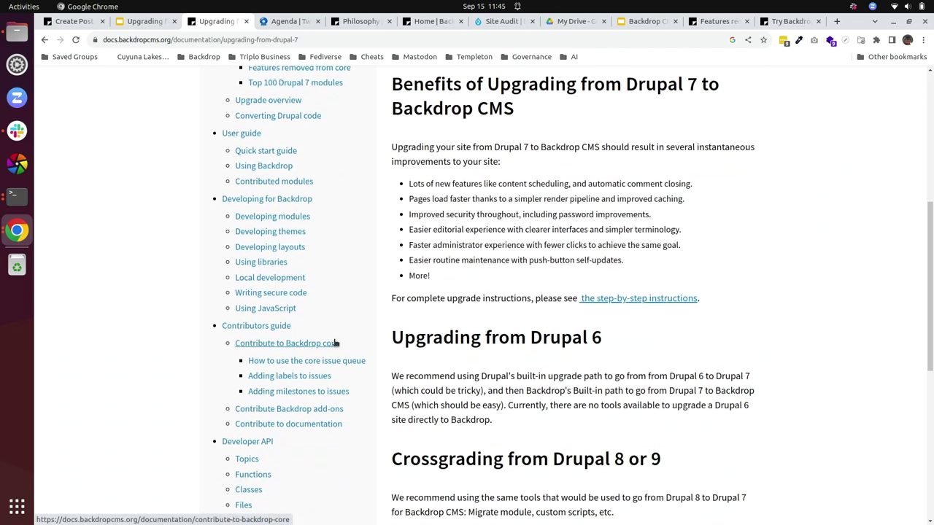
pyautogui.scroll(5, 333, 340)
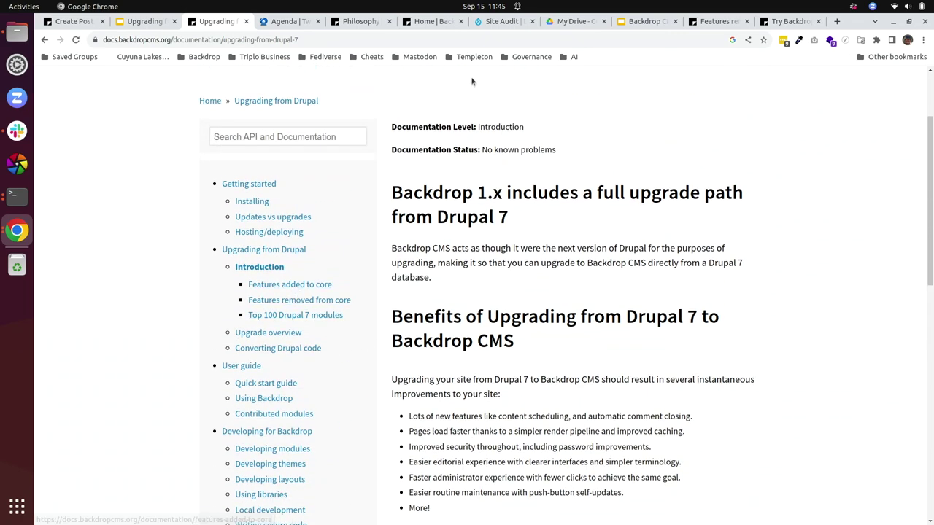
# Open the Upgrade overview under the Upgrading from Drupal documentation and read through the steps for upgrading a site
pyautogui.click(279, 104)
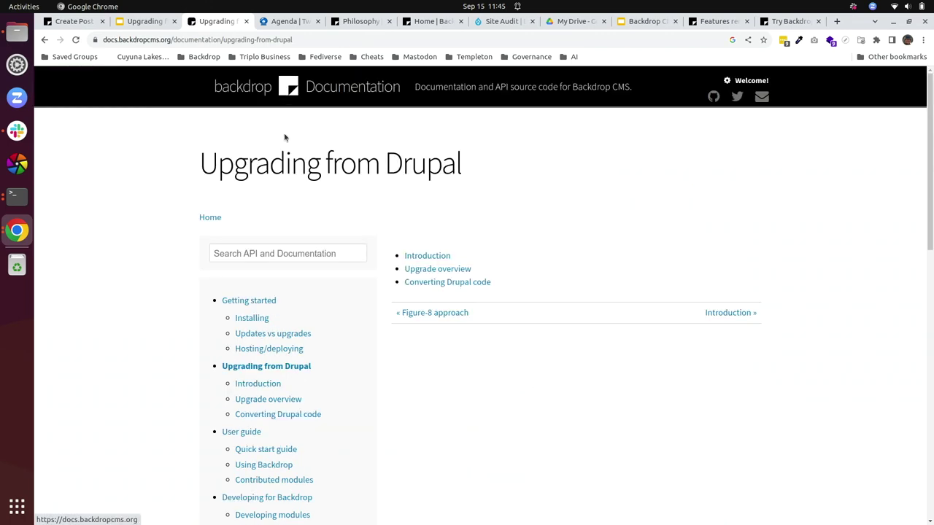
pyautogui.click(442, 270)
pyautogui.scroll(-2, 444, 296)
pyautogui.scroll(-1, 443, 297)
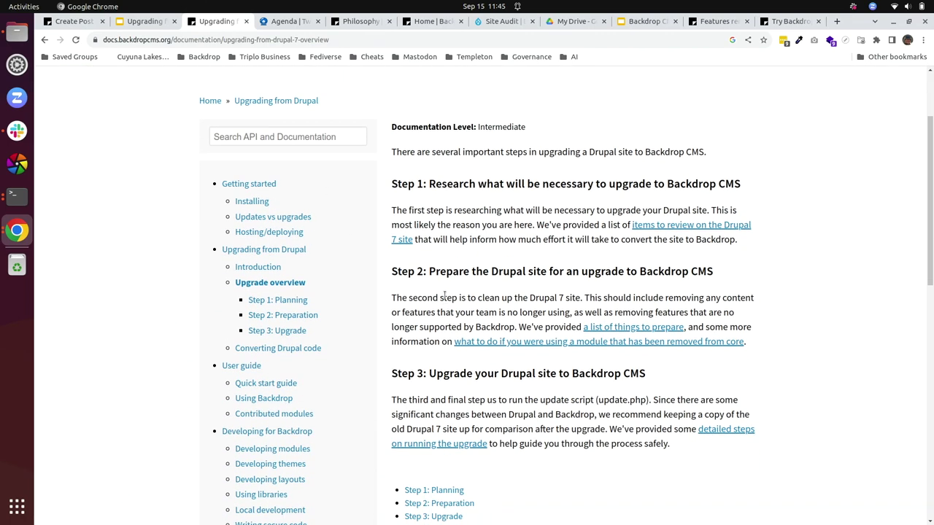